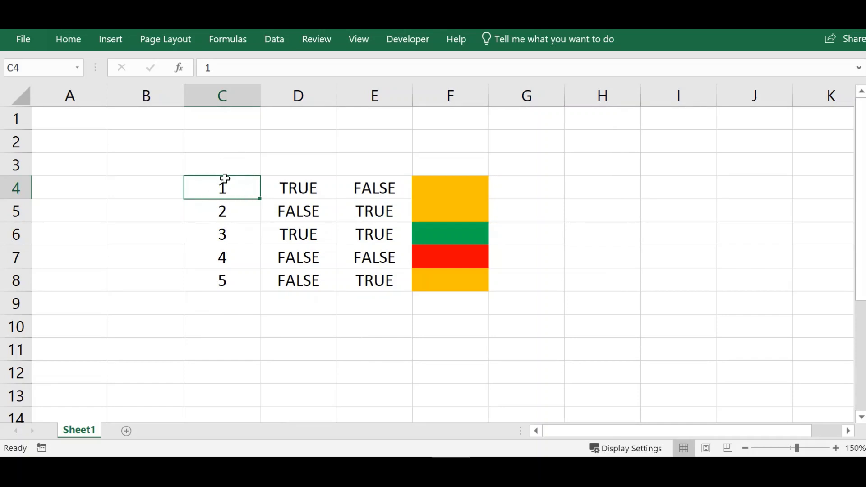
# Examine how the TRUE/FALSE pairs in D4:E8 relate to the numbers in column C and the fill colours in F4:F8
pyautogui.click(274, 185)
pyautogui.click(373, 186)
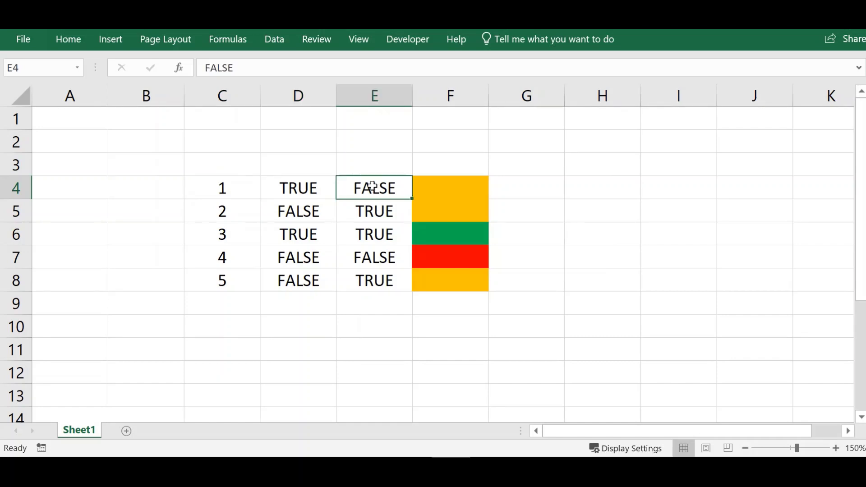
pyautogui.click(232, 193)
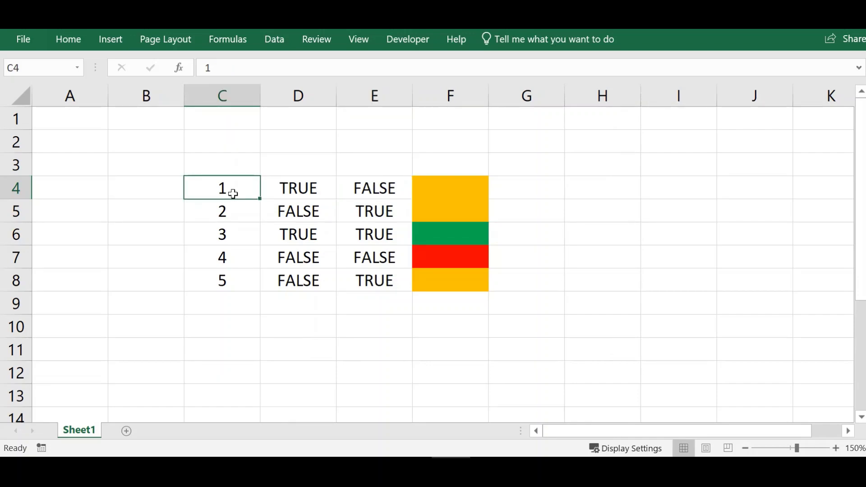
pyautogui.moveTo(428, 181); pyautogui.dragTo(422, 212)
pyautogui.click(421, 238)
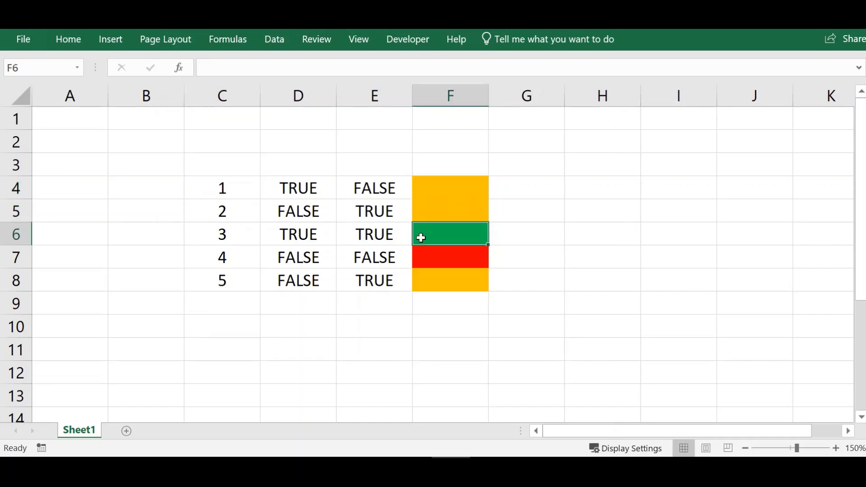
pyautogui.click(420, 261)
pyautogui.click(418, 277)
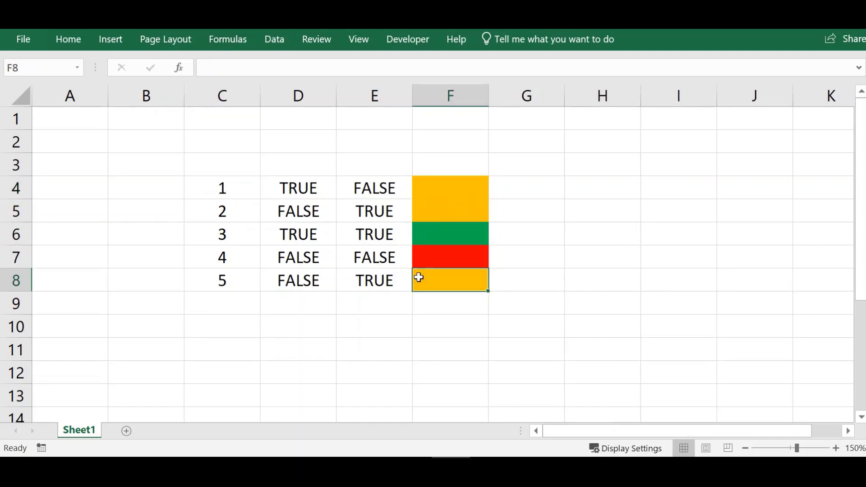
pyautogui.click(433, 193)
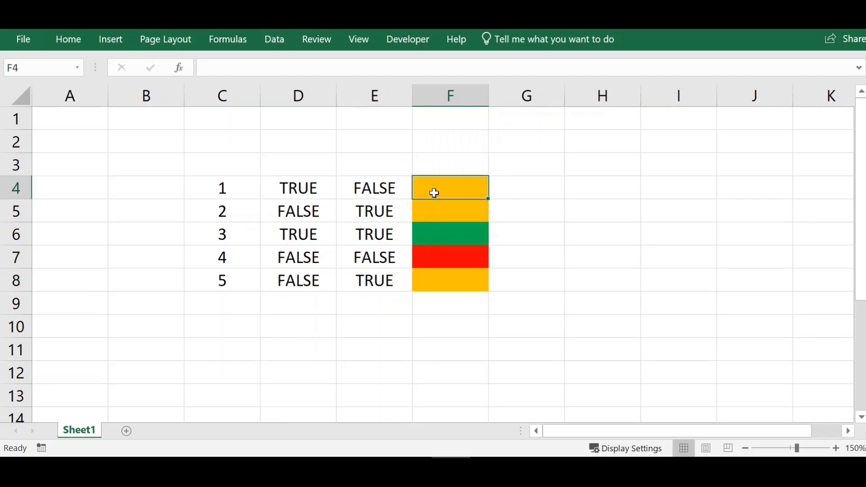
pyautogui.moveTo(434, 193); pyautogui.dragTo(431, 205)
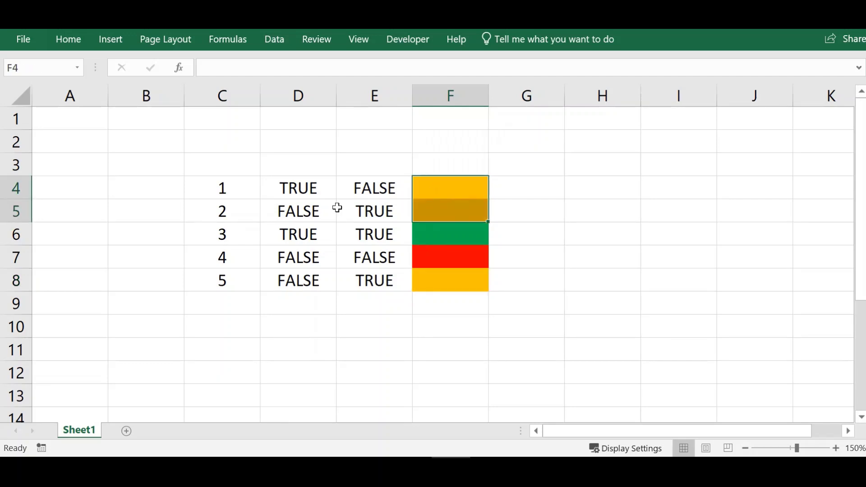
pyautogui.click(312, 203)
pyautogui.click(340, 209)
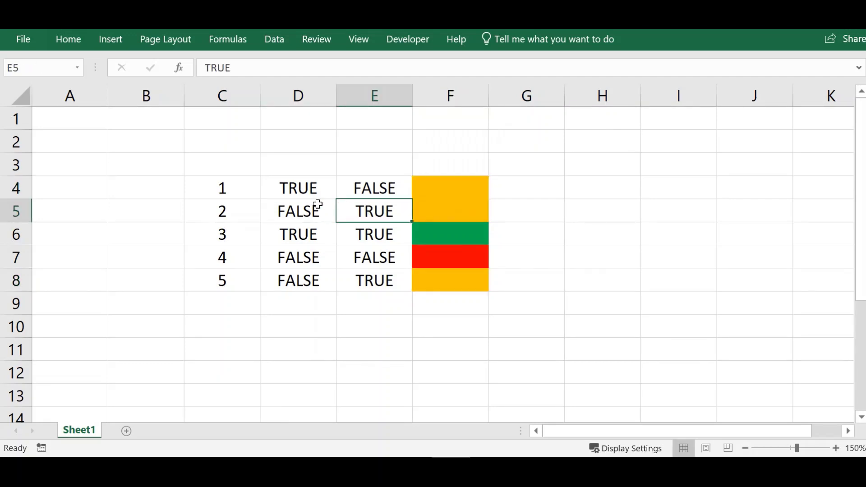
pyautogui.click(318, 203)
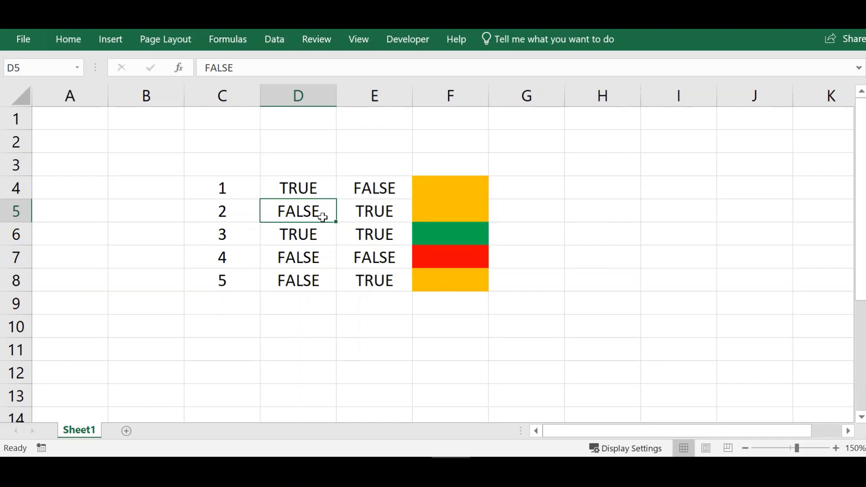
pyautogui.click(316, 232)
pyautogui.click(343, 234)
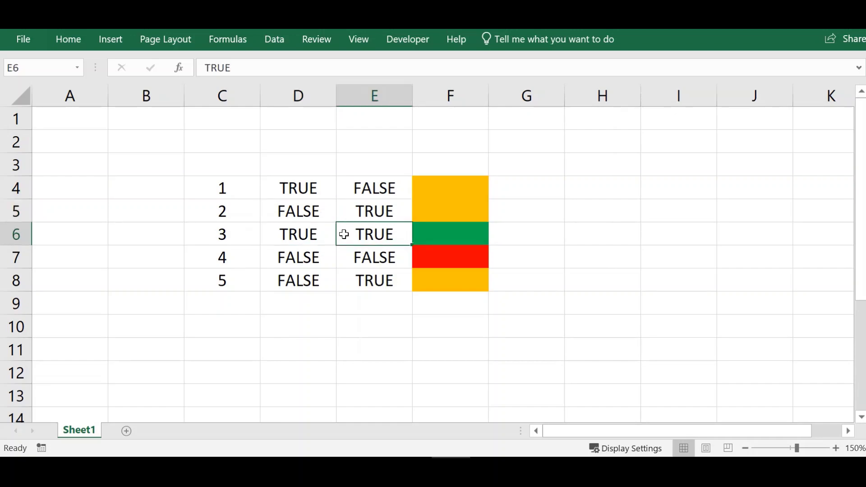
pyautogui.click(433, 243)
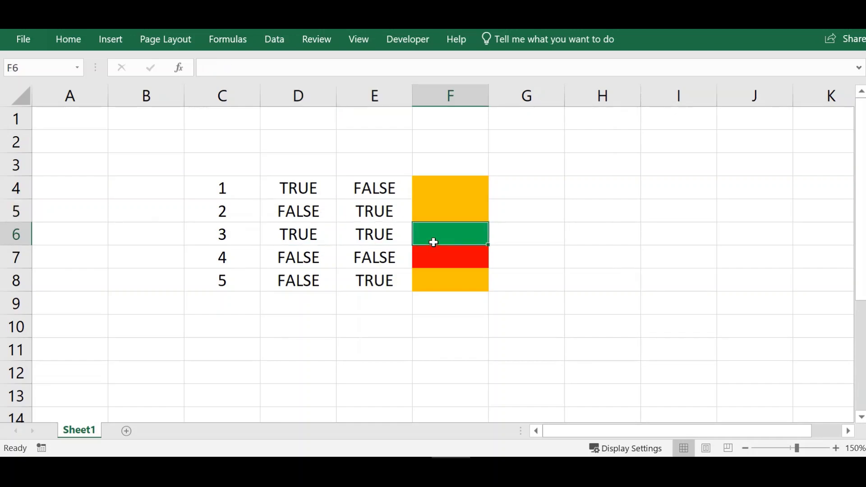
pyautogui.click(321, 258)
pyautogui.click(349, 254)
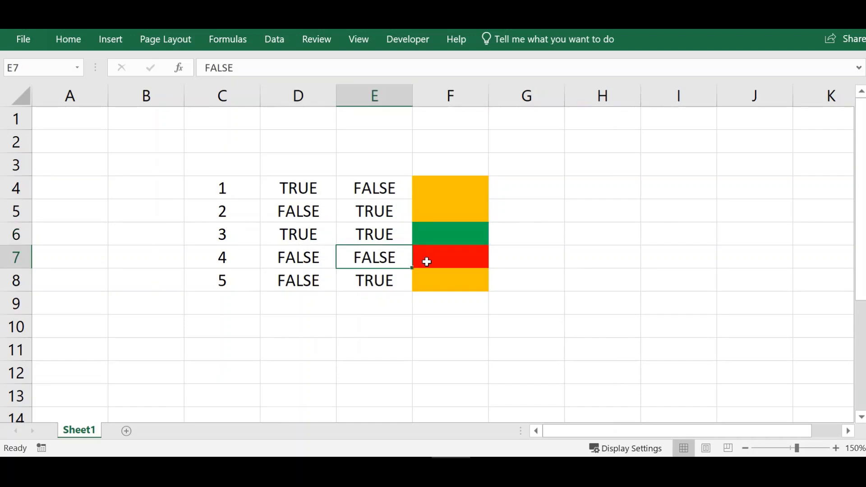
pyautogui.click(426, 261)
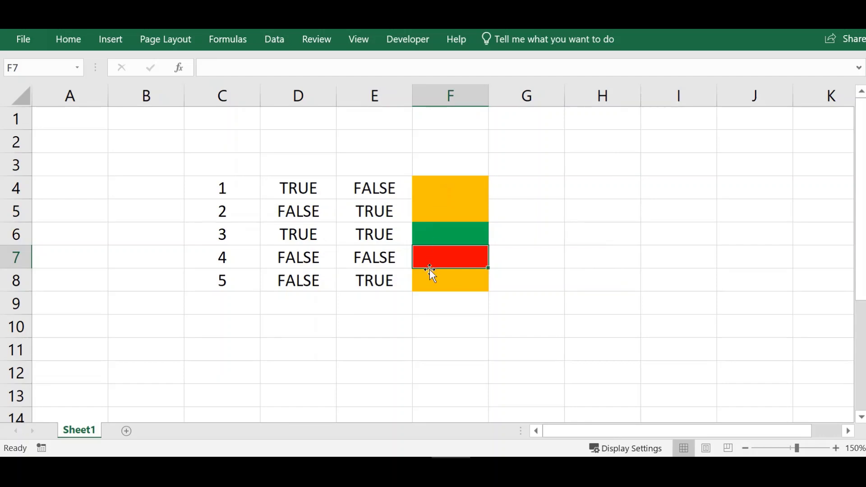
pyautogui.click(236, 180)
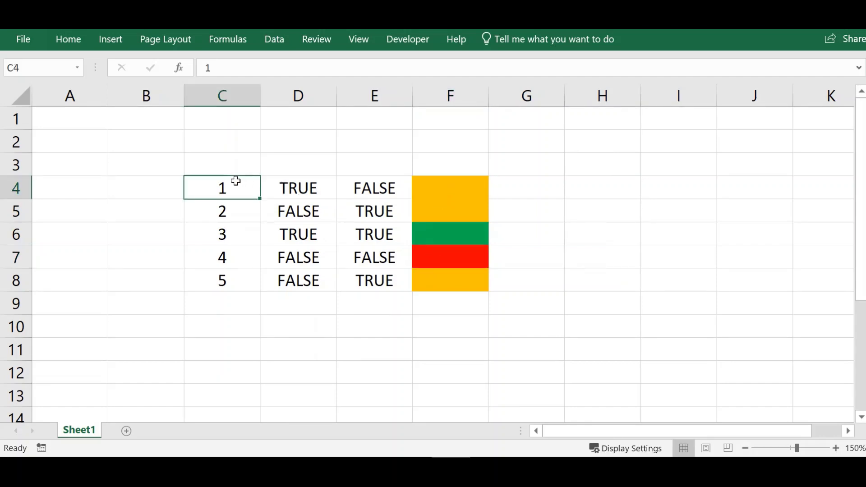
pyautogui.click(284, 186)
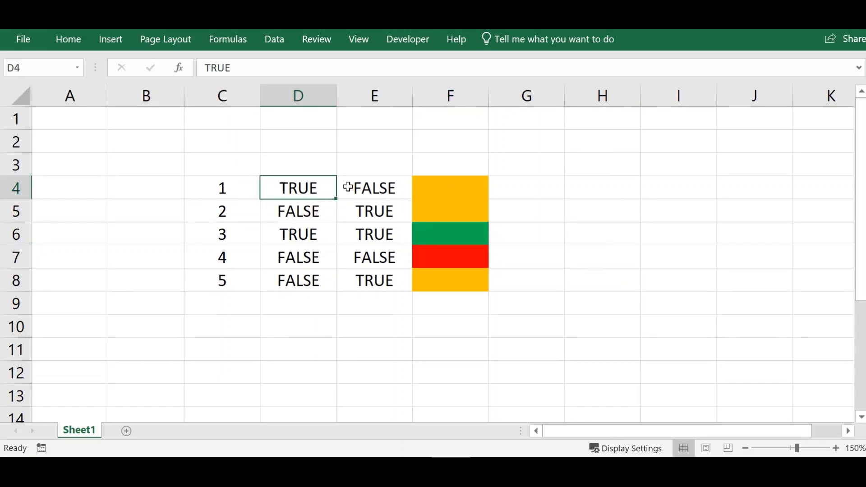
pyautogui.click(351, 186)
pyautogui.click(303, 187)
# Start a new conditional formatting rule for cell C4 that uses a formula to determine which cells to format
pyautogui.click(248, 186)
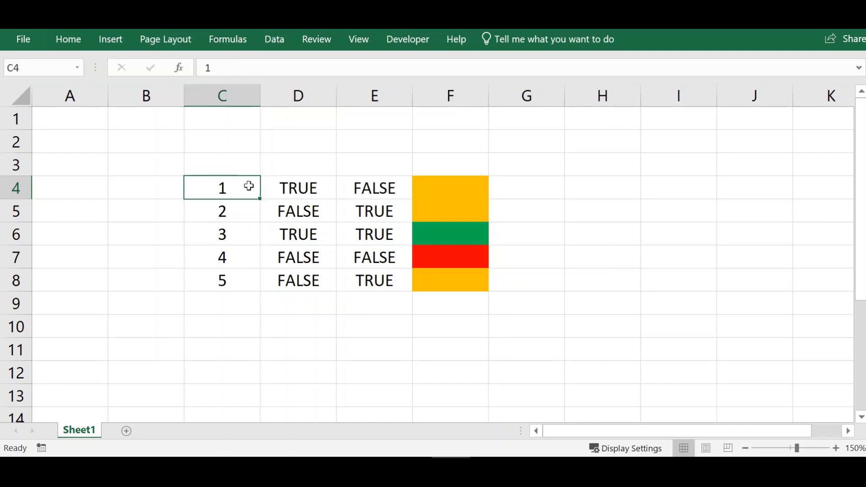
pyautogui.click(60, 34)
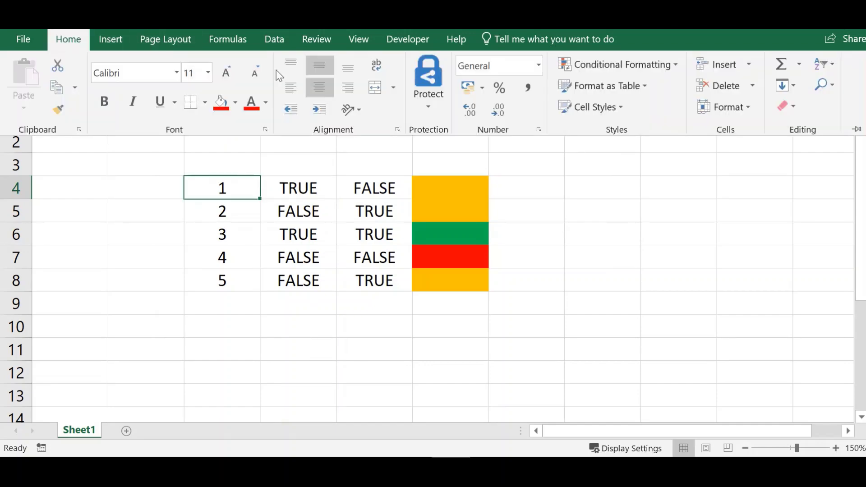
pyautogui.click(672, 67)
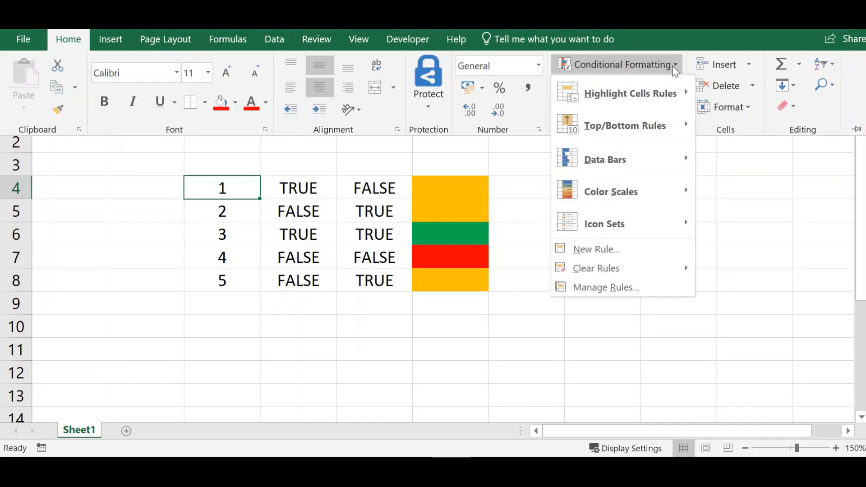
pyautogui.click(610, 282)
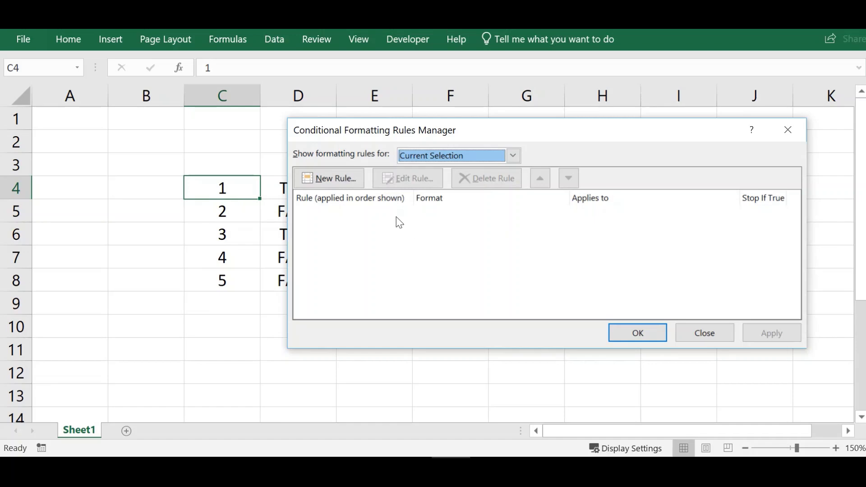
pyautogui.click(346, 182)
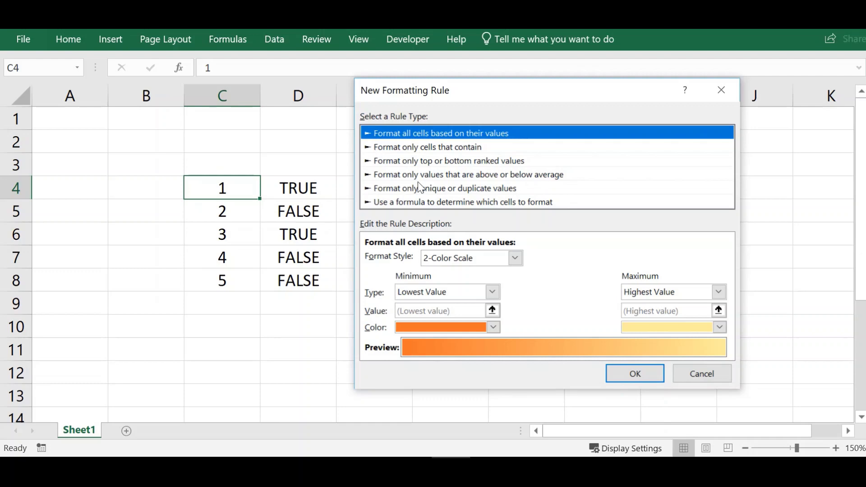
pyautogui.click(387, 208)
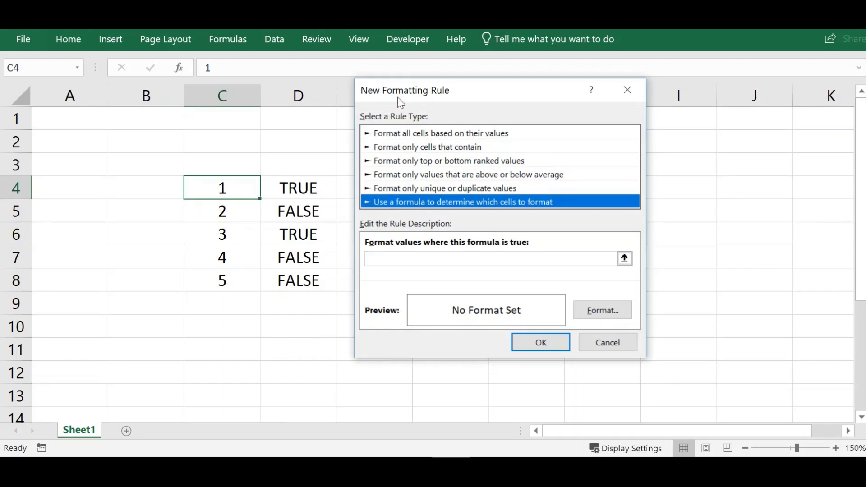
pyautogui.moveTo(397, 98); pyautogui.dragTo(458, 90)
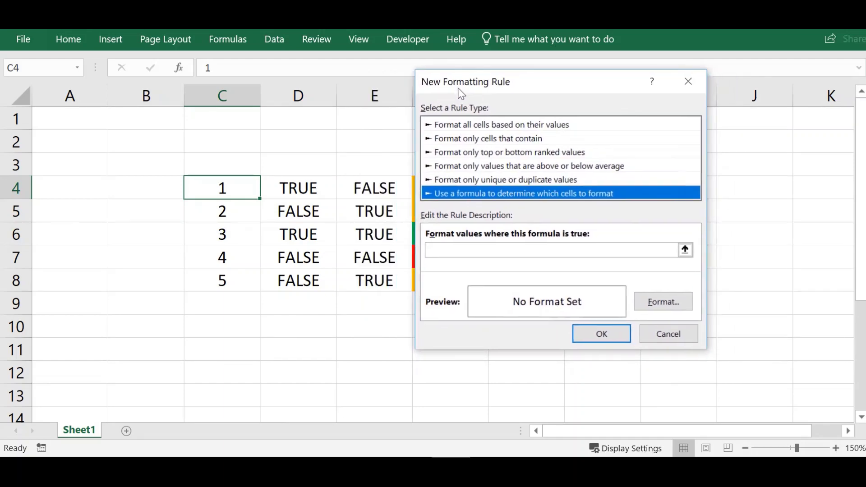
# Enter =OR(D4=True,E4=False) as the formula of the new formatting rule
pyautogui.click(468, 248)
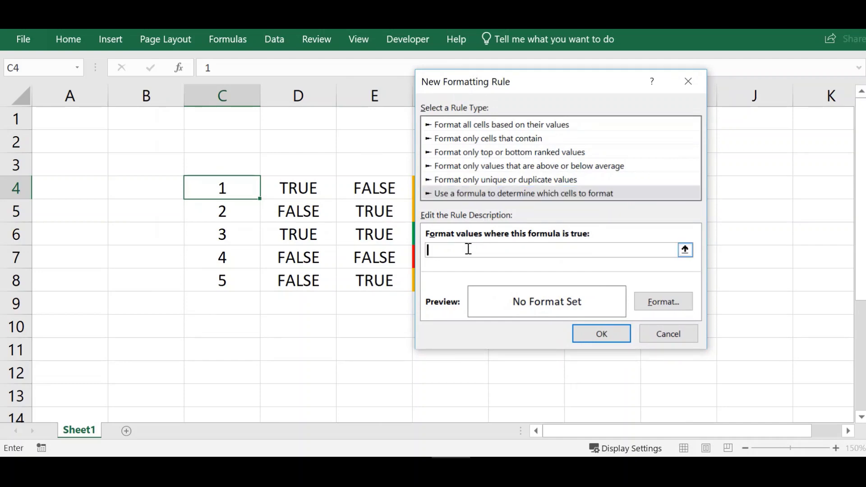
pyautogui.write('=OR(')
pyautogui.write('D3=True,')
pyautogui.click(458, 250)
pyautogui.press('BackSpace')
pyautogui.write('4=True,E4=False')
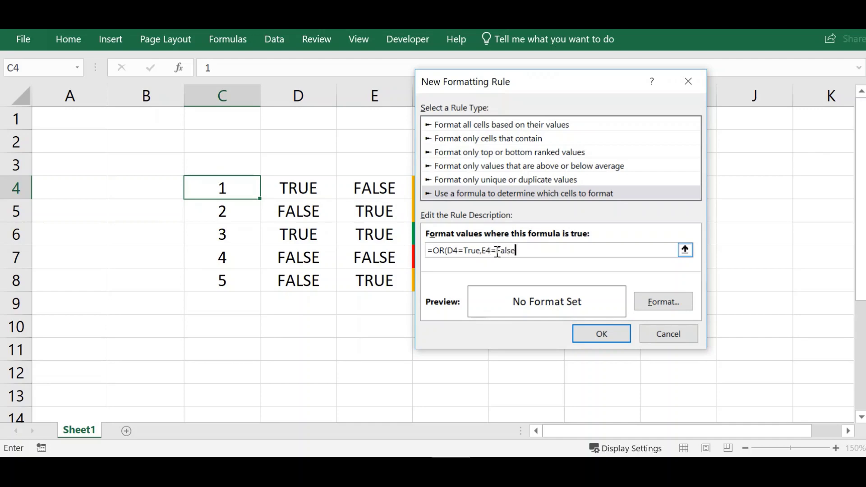
pyautogui.write(')')
# Give the rule the standard orange background fill and apply it to cell C4
pyautogui.click(646, 298)
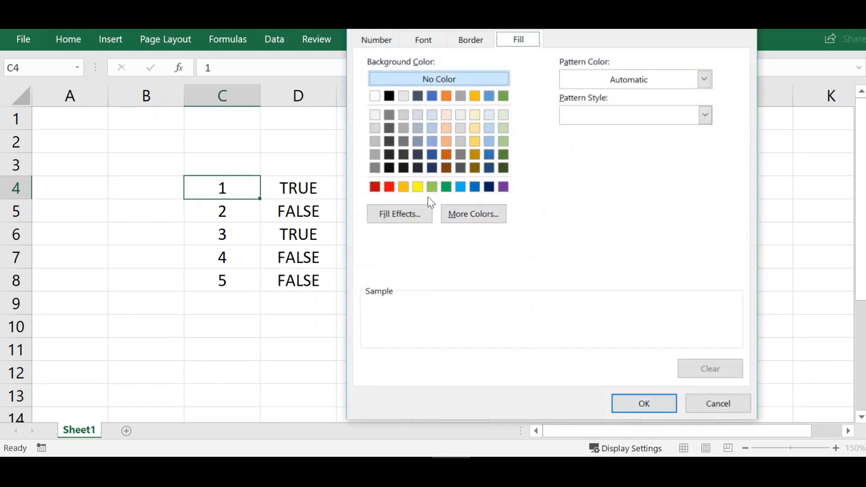
pyautogui.click(404, 189)
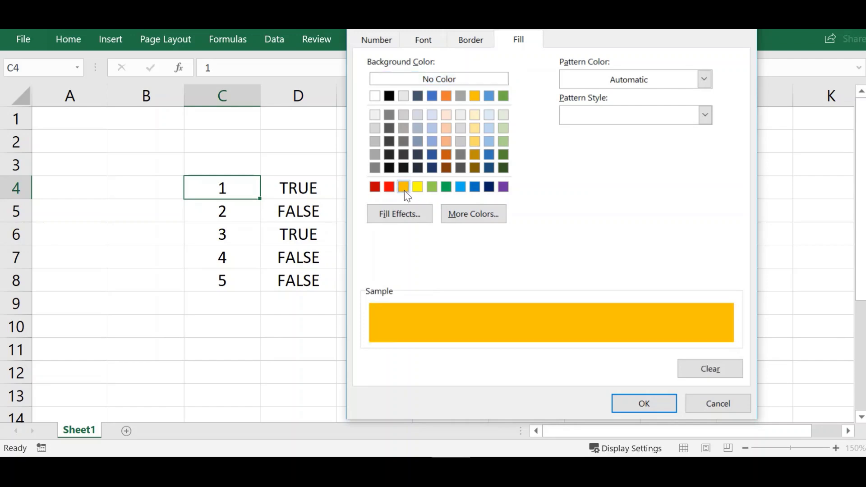
pyautogui.click(627, 402)
pyautogui.click(600, 339)
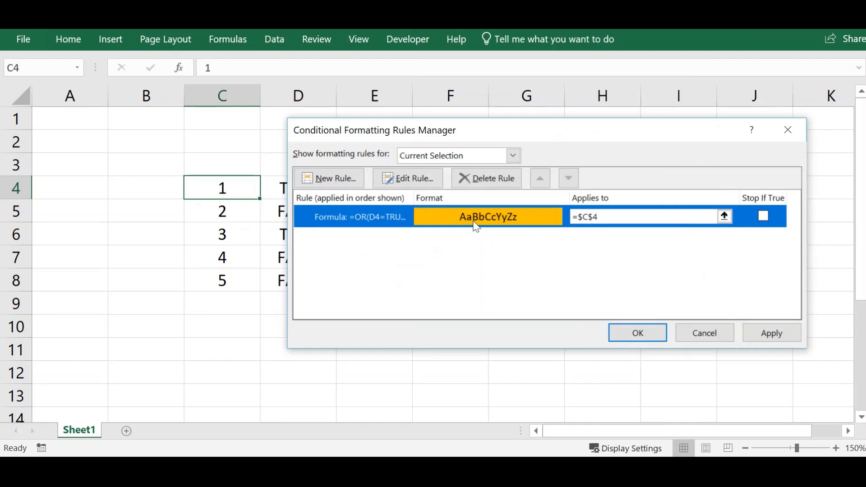
pyautogui.moveTo(386, 129); pyautogui.dragTo(412, 119)
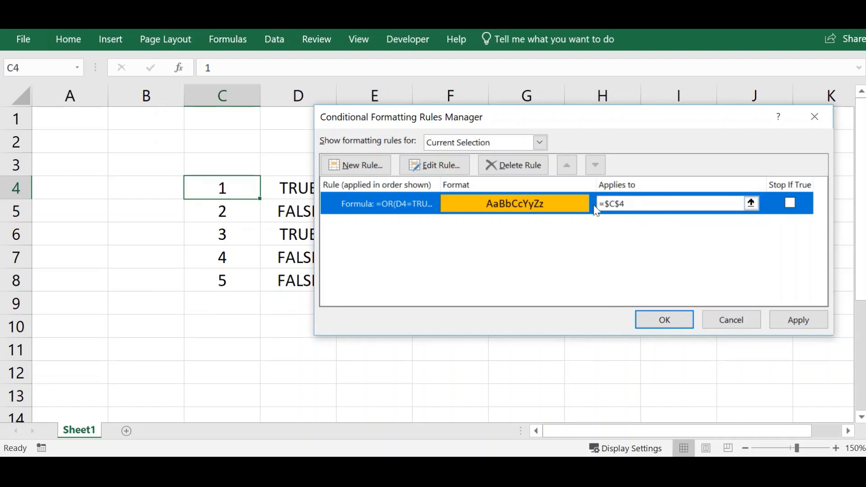
pyautogui.click(786, 316)
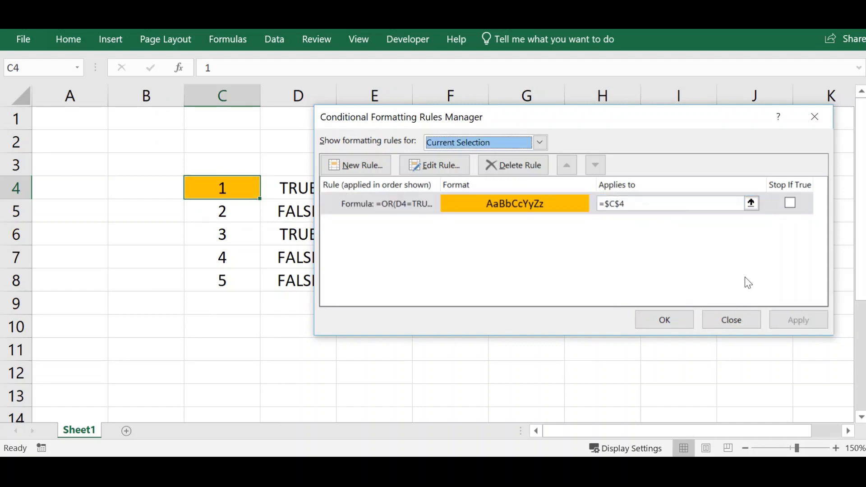
pyautogui.click(666, 320)
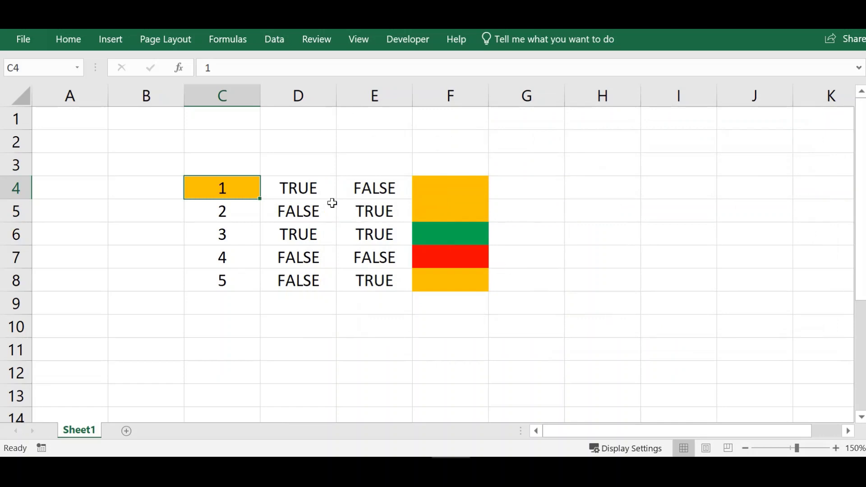
# Start a second formula-based conditional formatting rule for cell C4 with the formula =OR(D4=True,E4=True)
pyautogui.moveTo(312, 189); pyautogui.dragTo(356, 191)
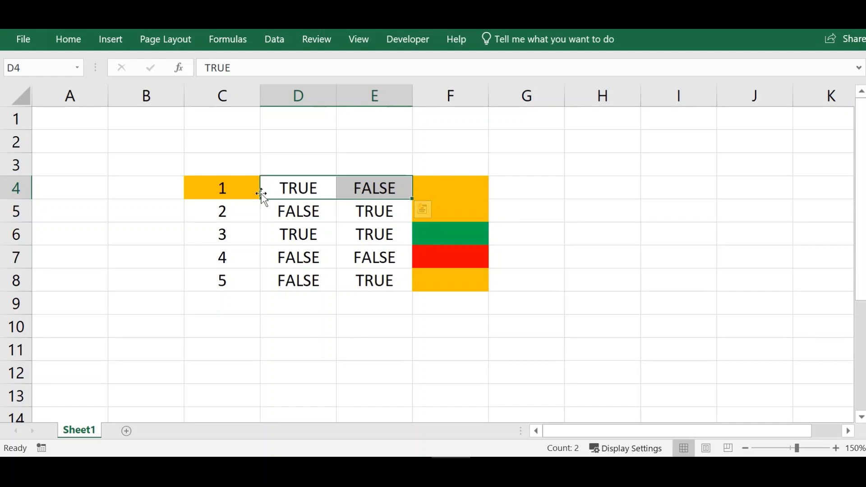
pyautogui.click(242, 192)
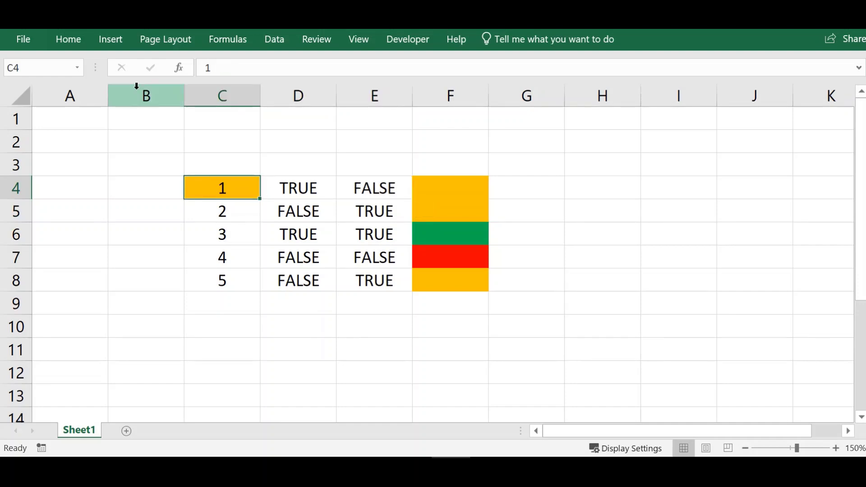
pyautogui.click(77, 42)
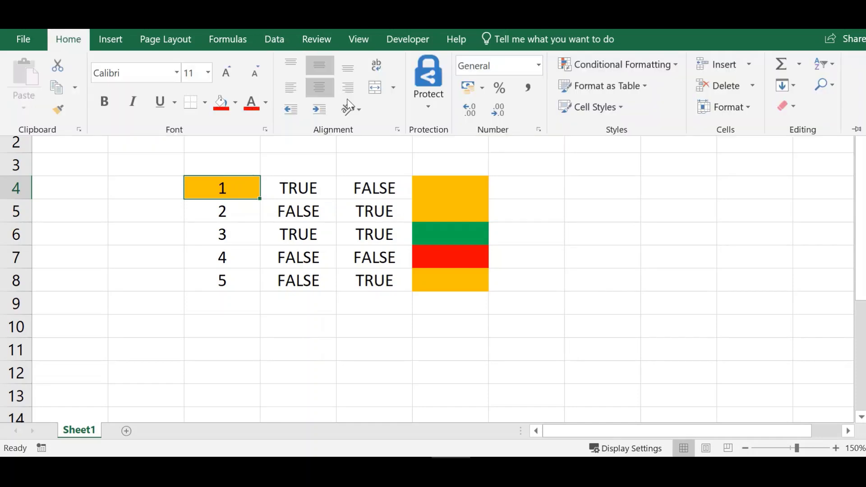
pyautogui.click(676, 68)
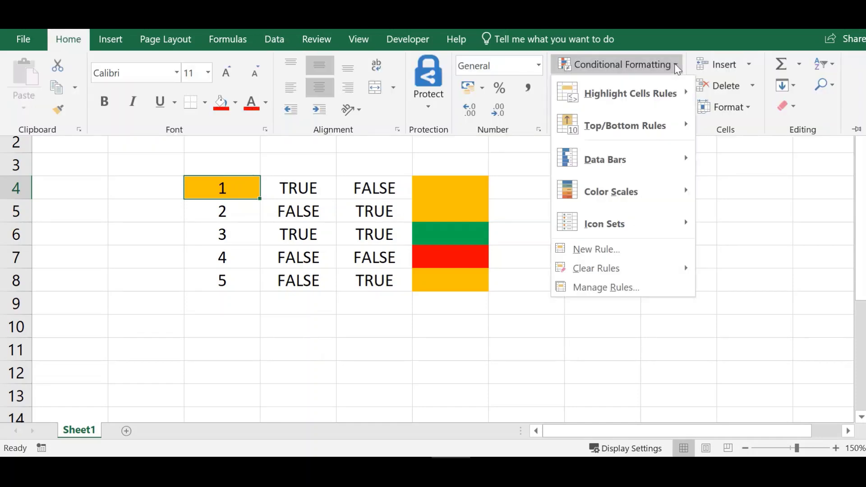
pyautogui.click(622, 295)
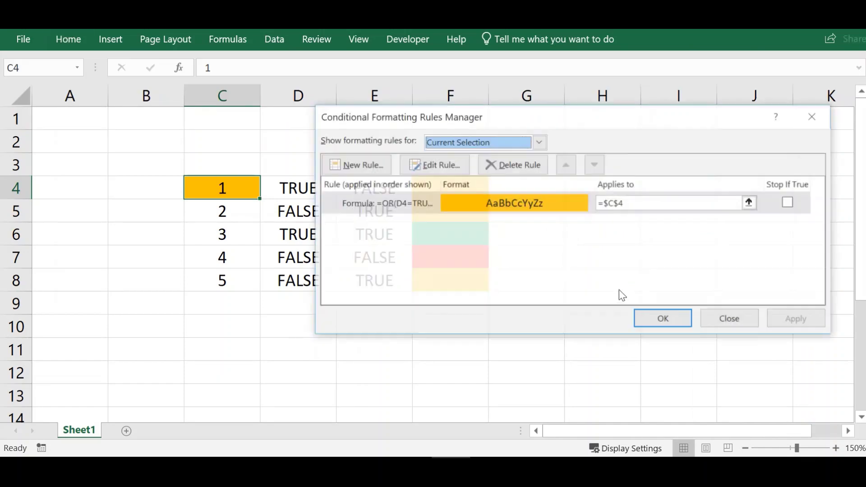
pyautogui.click(371, 165)
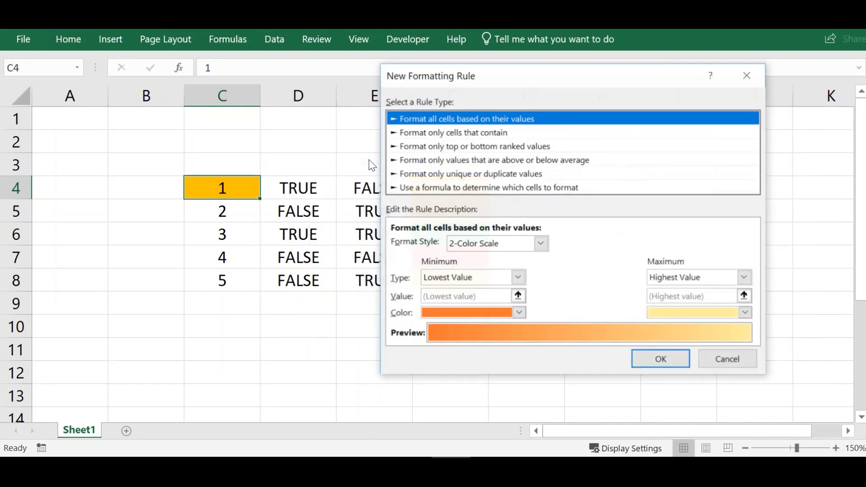
pyautogui.click(423, 188)
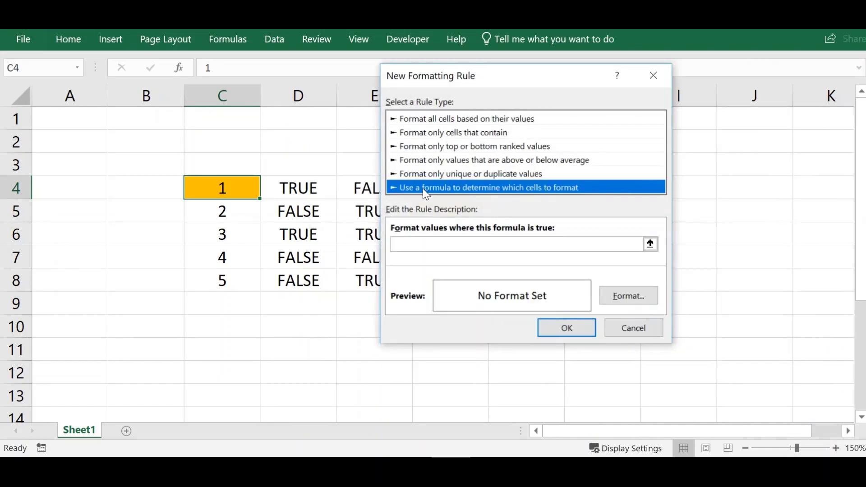
pyautogui.click(417, 244)
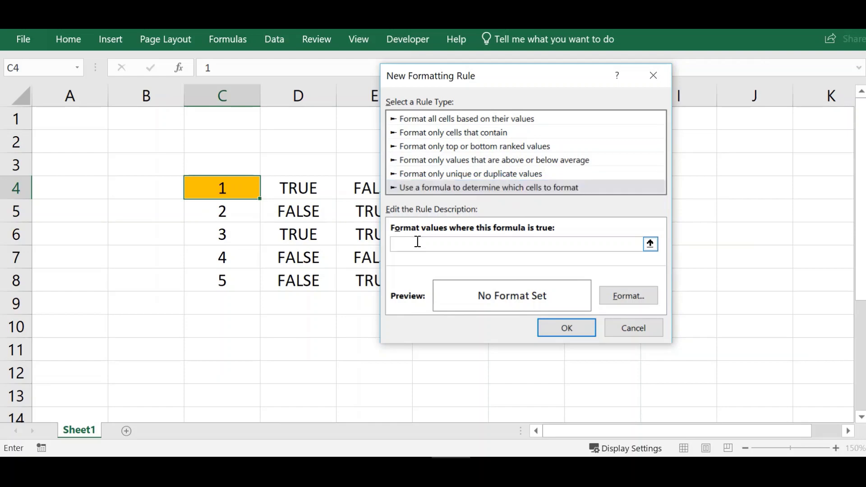
pyautogui.write('=OR(D4=True,E4=True')
# Give the new rule the standard green background fill and apply it to cell C4
pyautogui.click(607, 302)
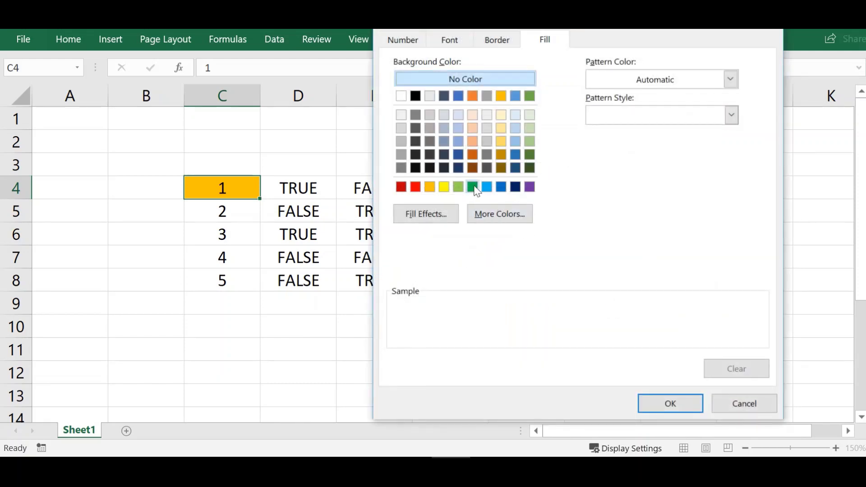
pyautogui.click(473, 187)
pyautogui.click(669, 403)
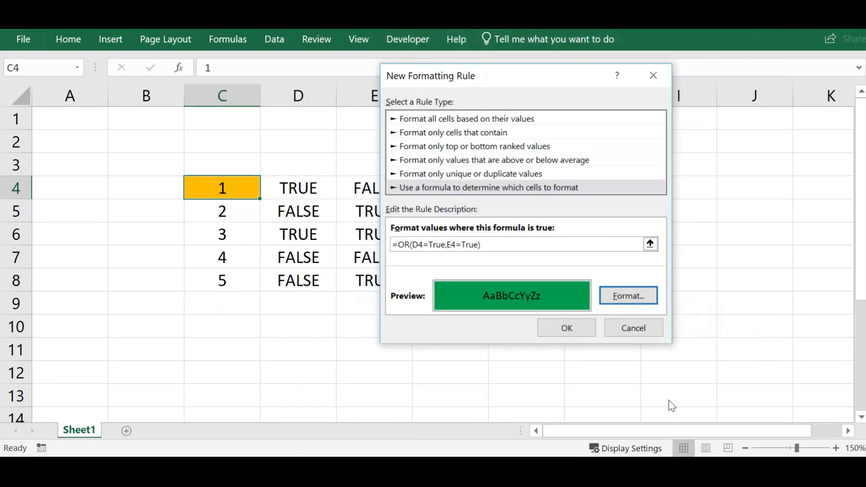
pyautogui.click(579, 332)
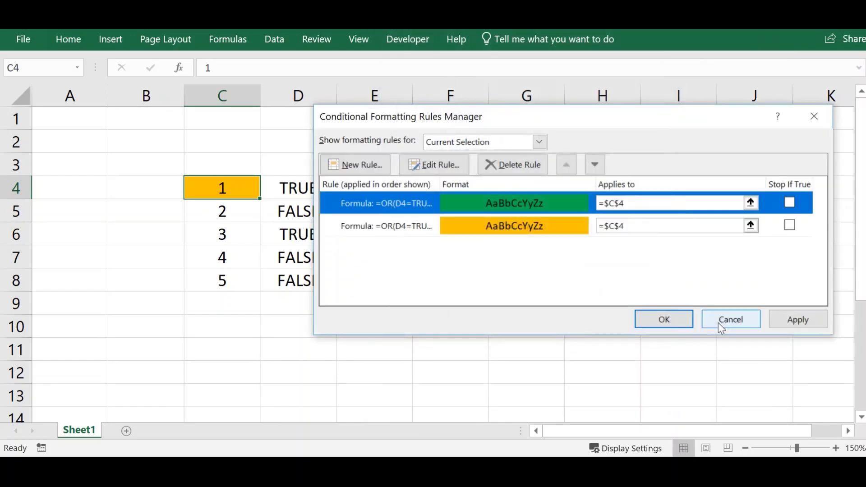
pyautogui.click(794, 321)
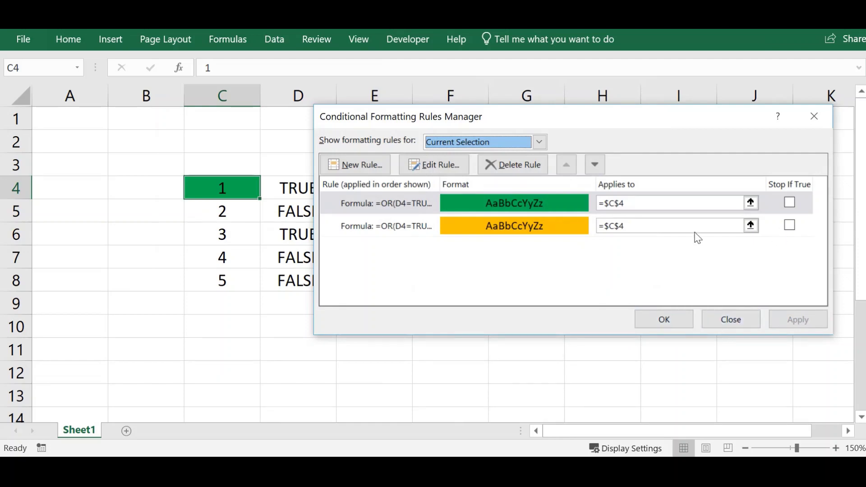
# Move the green rule below the orange rule in C4's rule order and apply the change
pyautogui.click(599, 169)
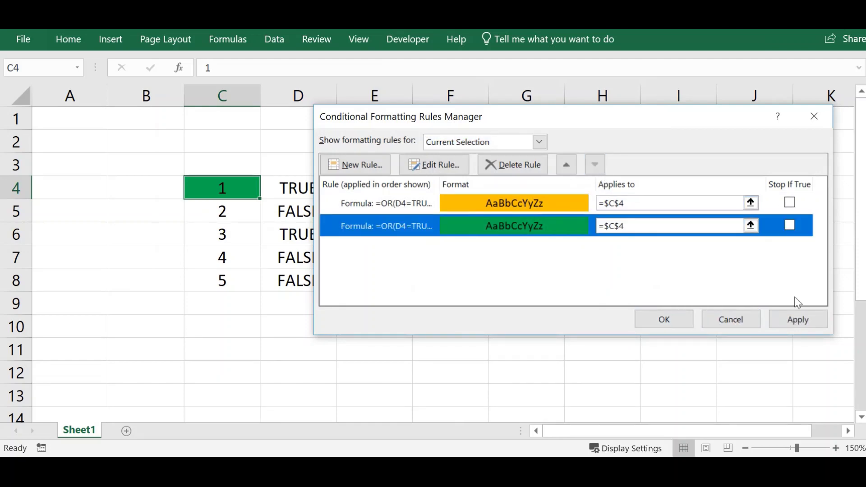
pyautogui.click(798, 324)
pyautogui.click(659, 315)
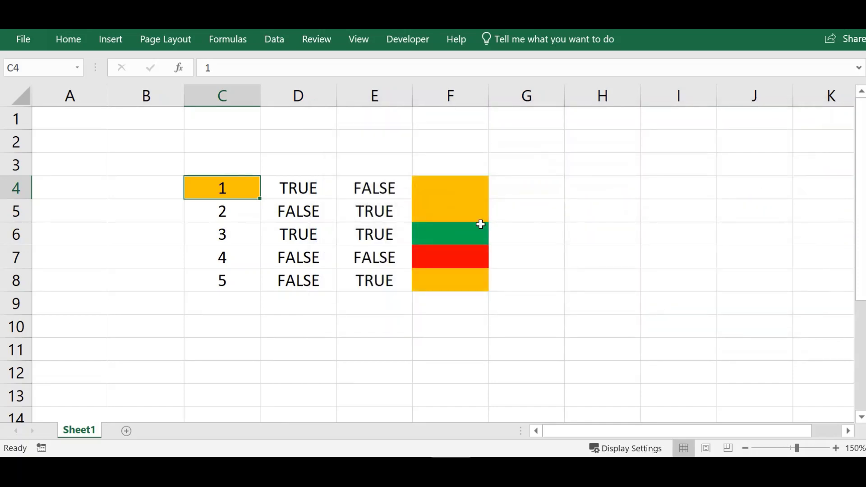
# Set cell E4 to True to test the formatting rules on C4
pyautogui.click(383, 193)
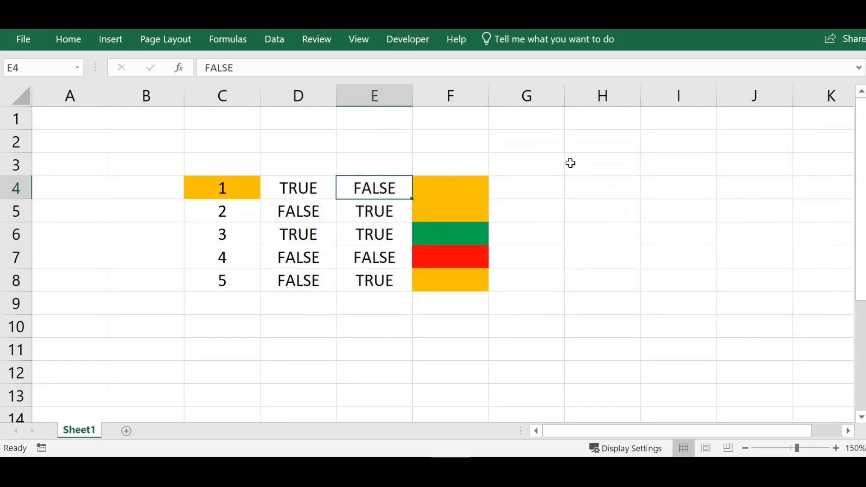
pyautogui.write('True')
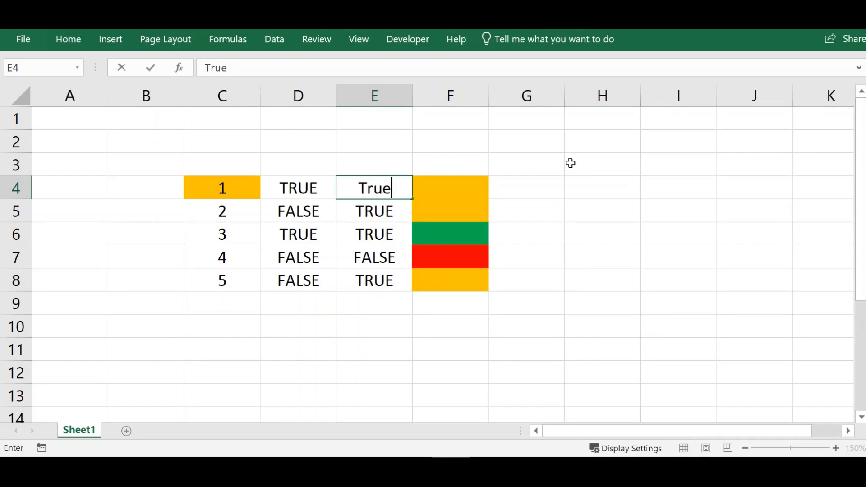
pyautogui.press('Return')
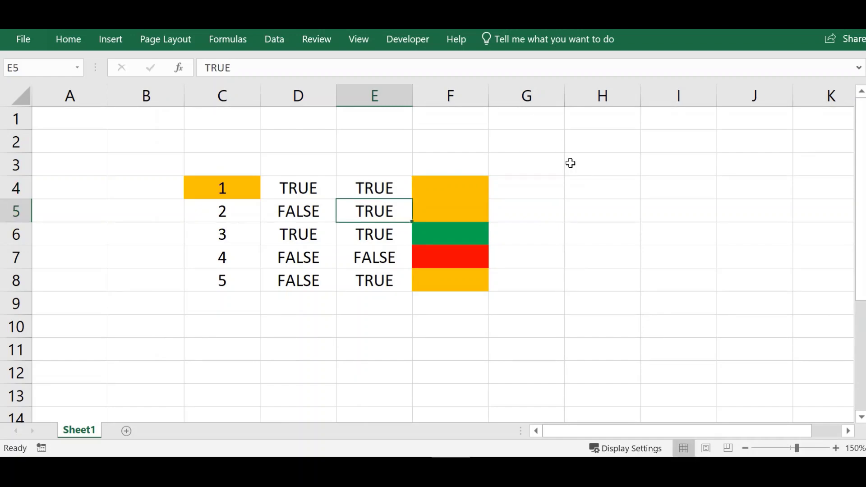
# Move C4's orange rule below the green rule in the rule order and apply the change
pyautogui.click(241, 196)
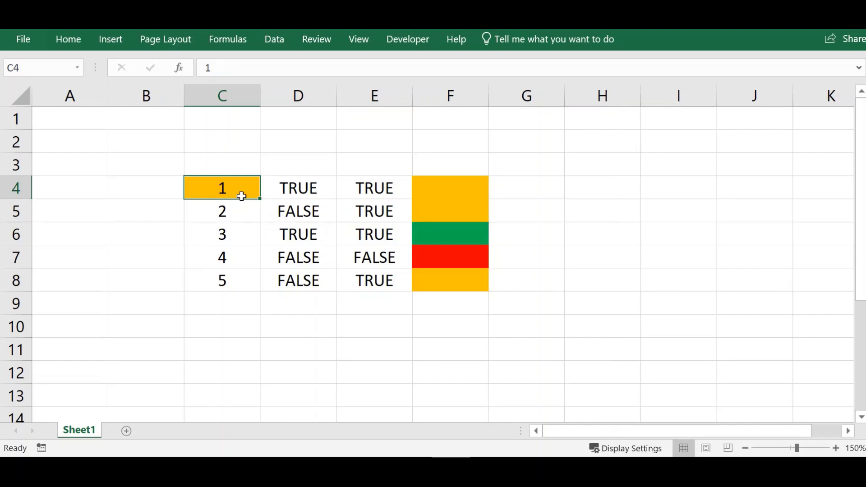
pyautogui.click(75, 49)
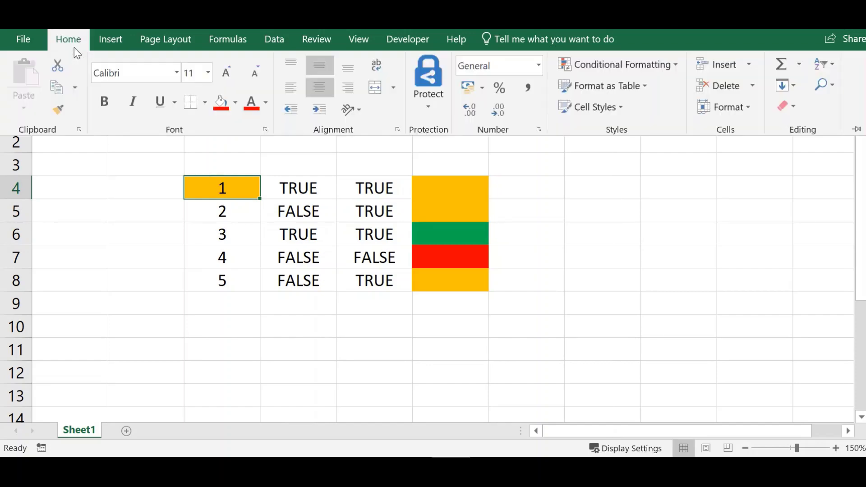
pyautogui.click(580, 68)
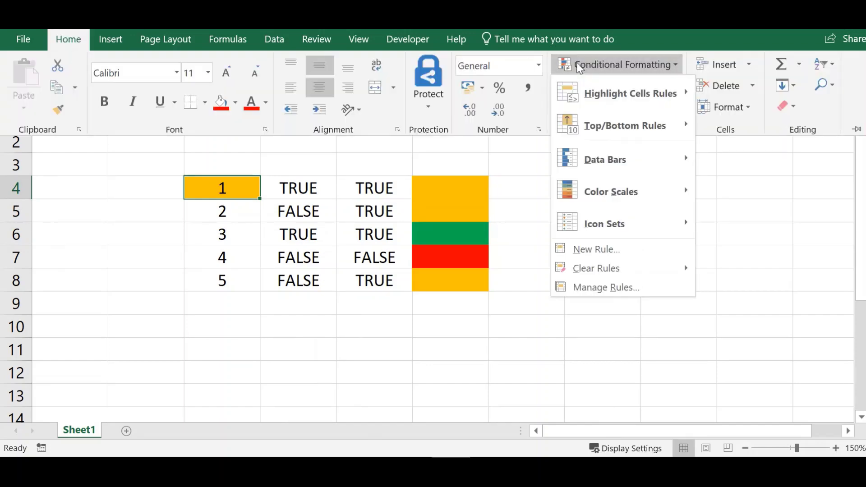
pyautogui.click(594, 288)
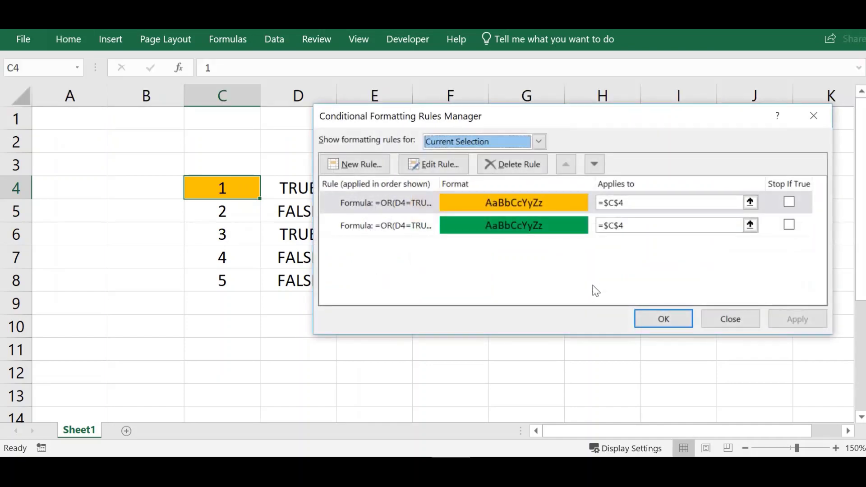
pyautogui.click(544, 209)
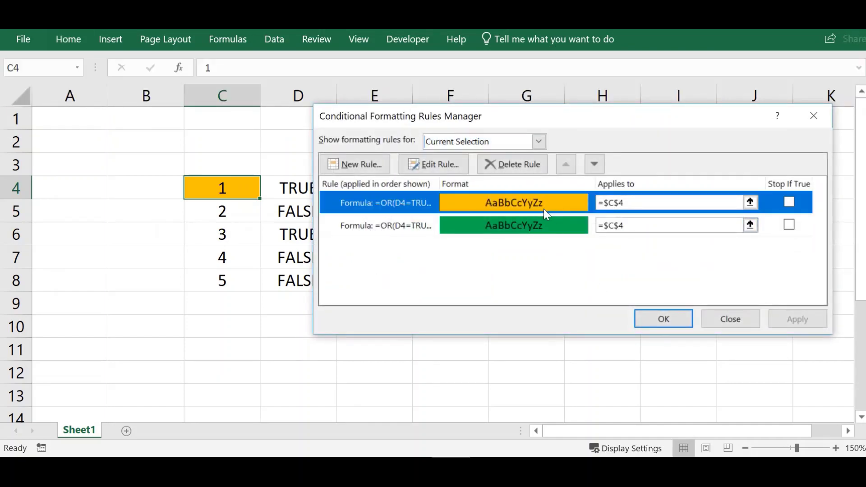
pyautogui.click(595, 164)
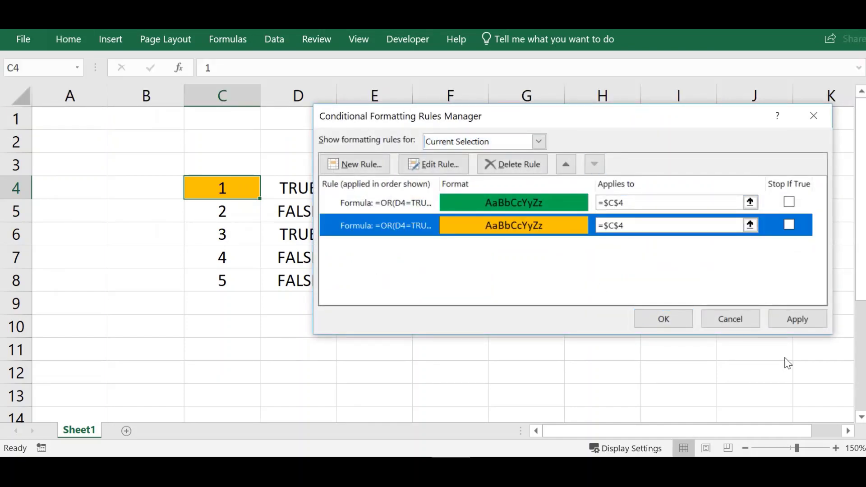
pyautogui.click(807, 324)
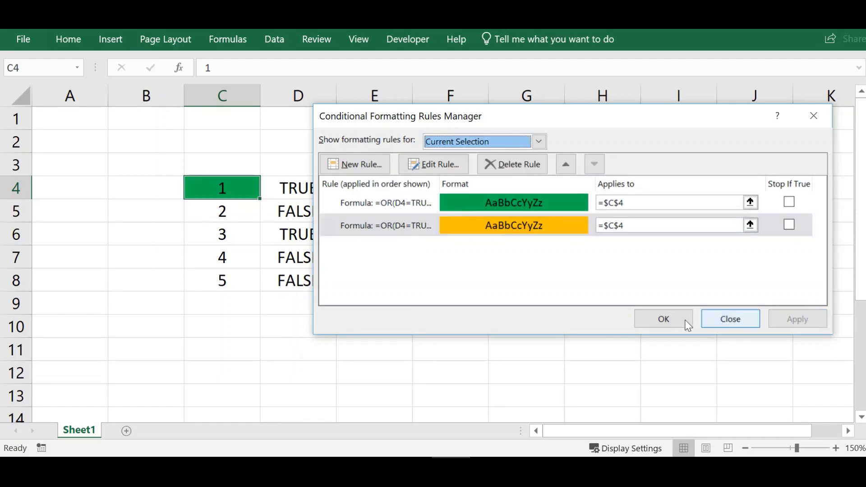
pyautogui.click(659, 319)
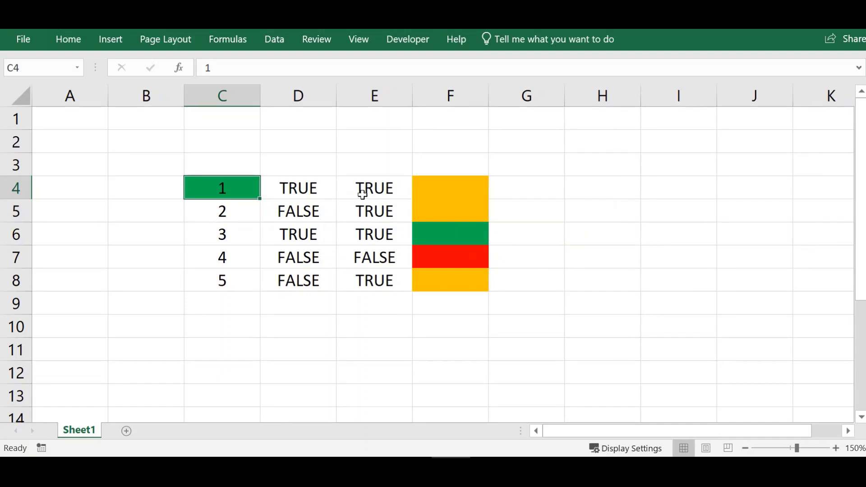
# Set cell E4 to False to test the reordered rules on C4
pyautogui.click(363, 193)
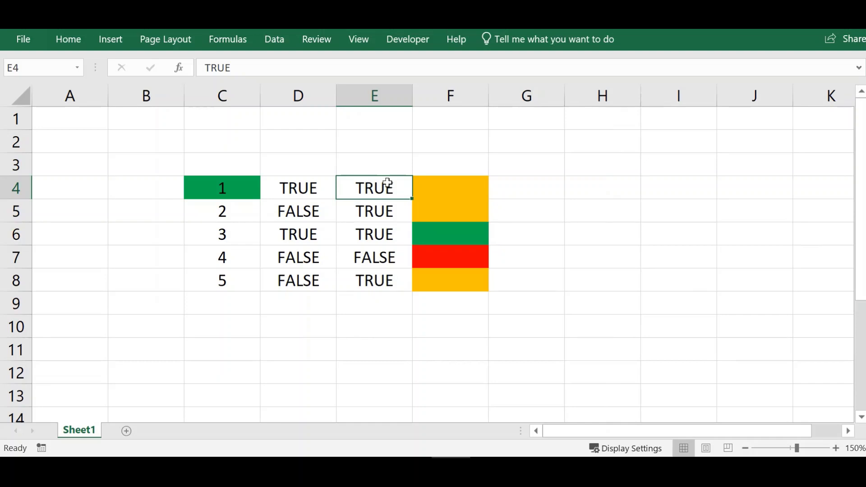
pyautogui.write('False')
pyautogui.press('Return')
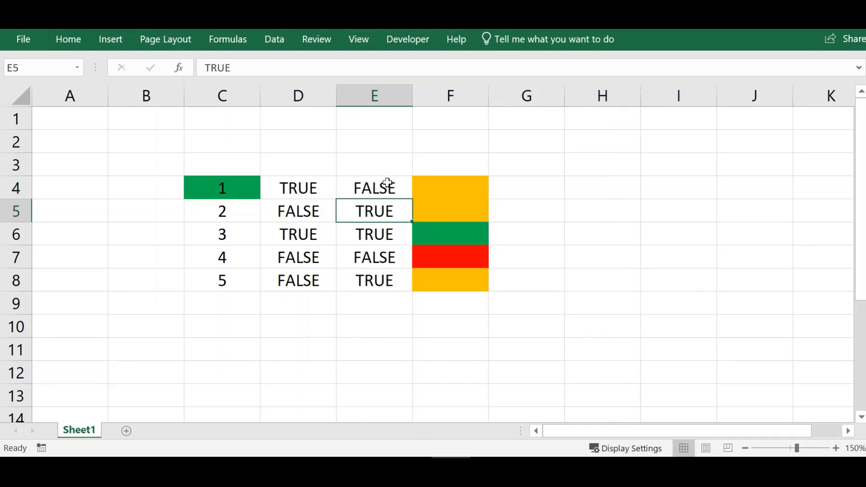
# List the conditional formatting rules of the whole worksheet in the rules manager
pyautogui.click(388, 183)
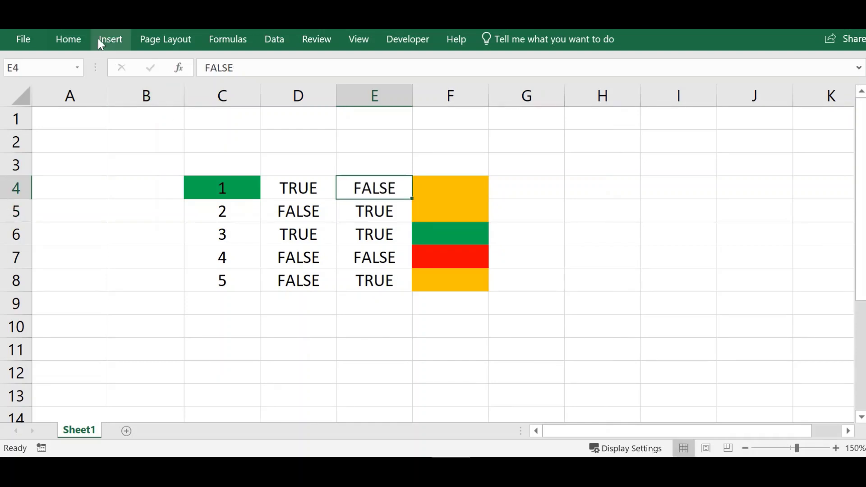
pyautogui.click(80, 39)
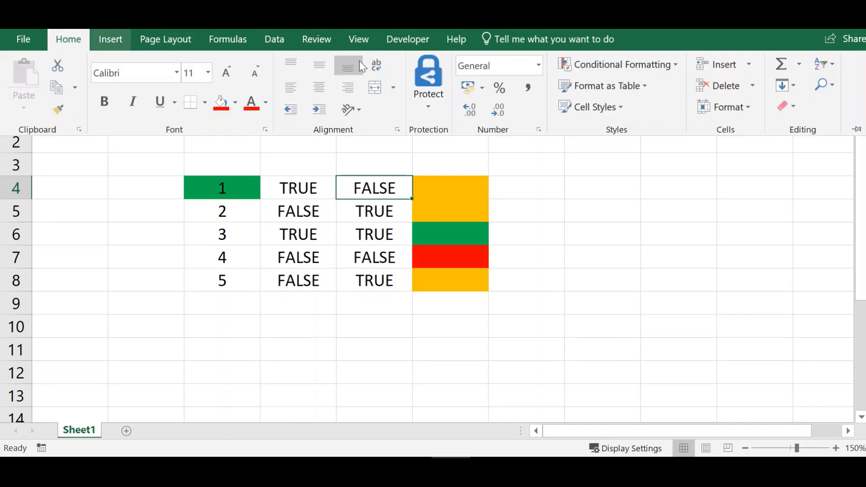
pyautogui.click(591, 64)
pyautogui.click(598, 287)
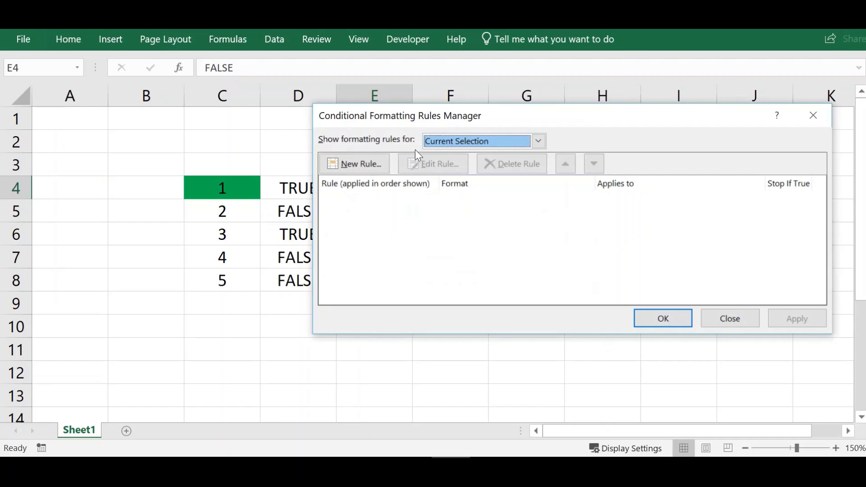
pyautogui.click(446, 143)
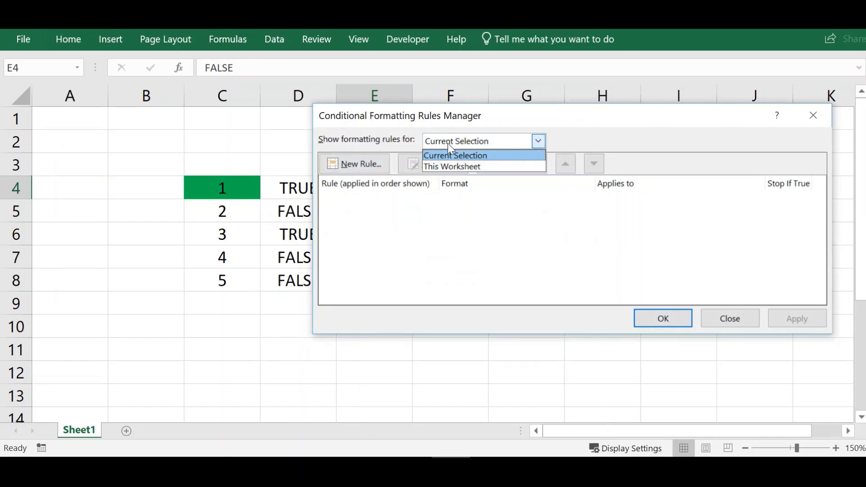
pyautogui.click(437, 167)
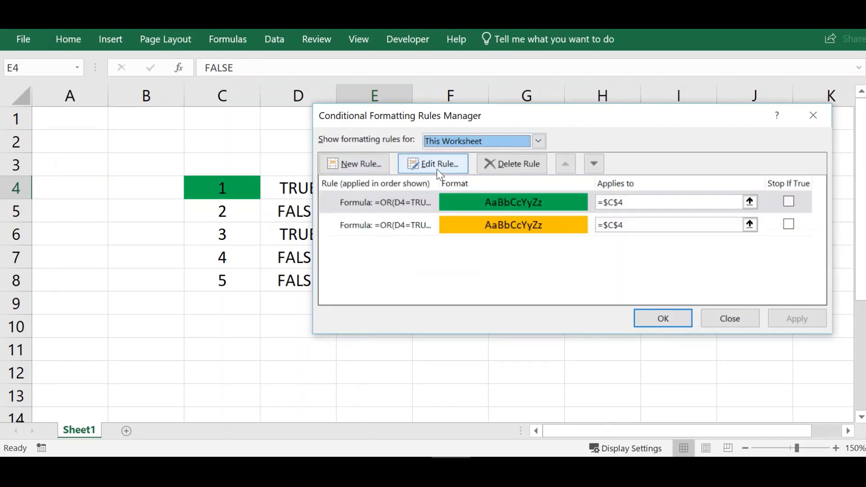
# Change the formula of C4's green rule to =AND(D4=TRUE,E4=TRUE), apply it and close the rules manager
pyautogui.click(424, 209)
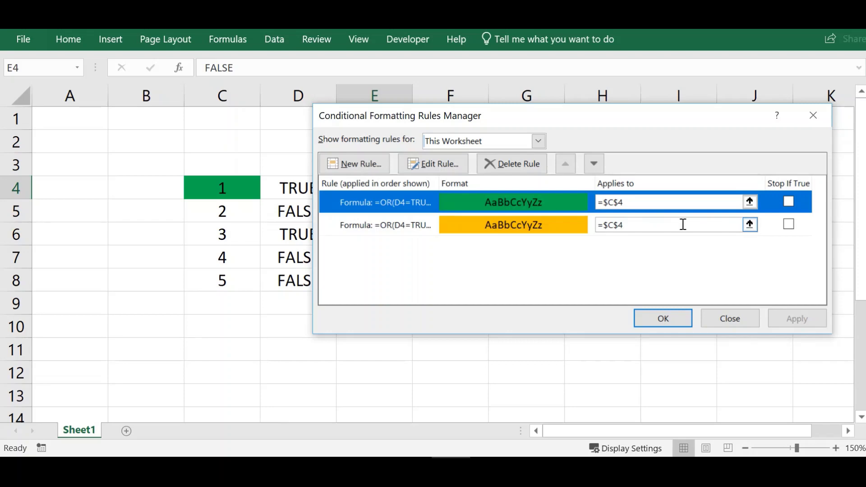
pyautogui.click(457, 168)
pyautogui.click(451, 259)
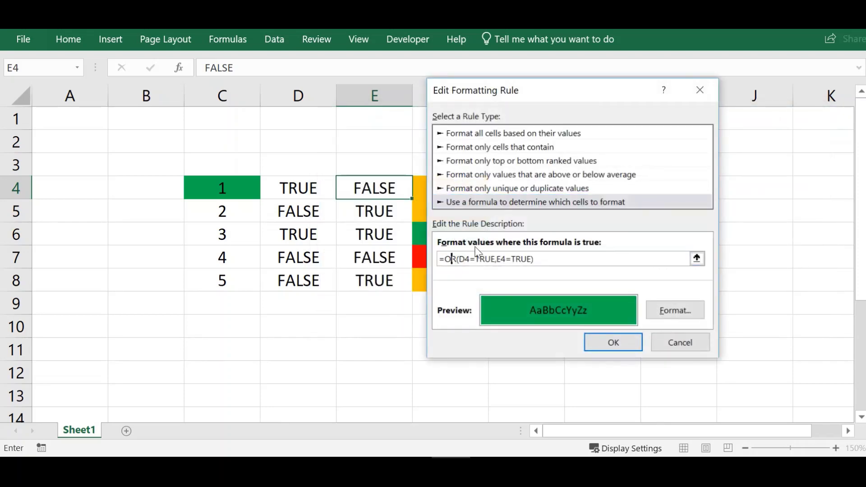
pyautogui.press('BackSpace')
pyautogui.press('BackSpace')
pyautogui.write('AND')
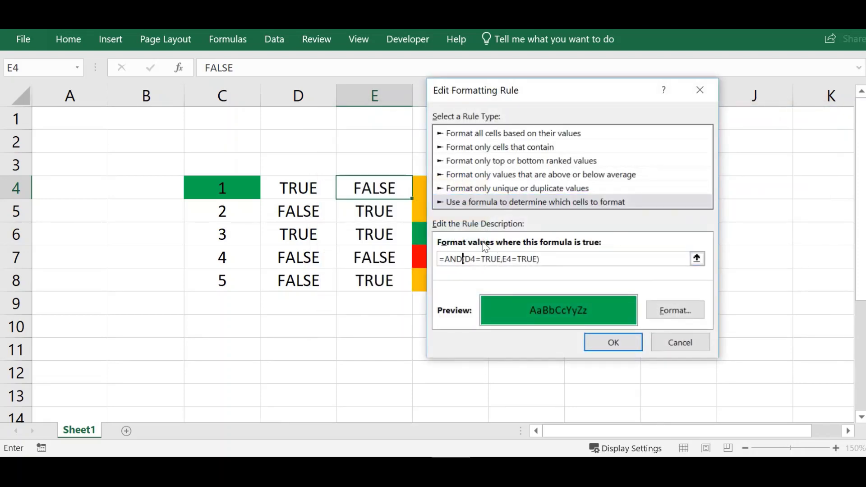
pyautogui.click(606, 342)
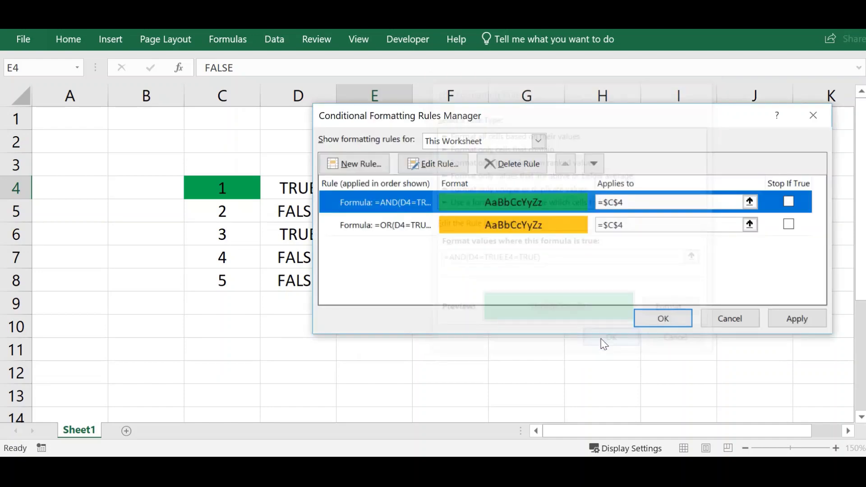
pyautogui.click(777, 315)
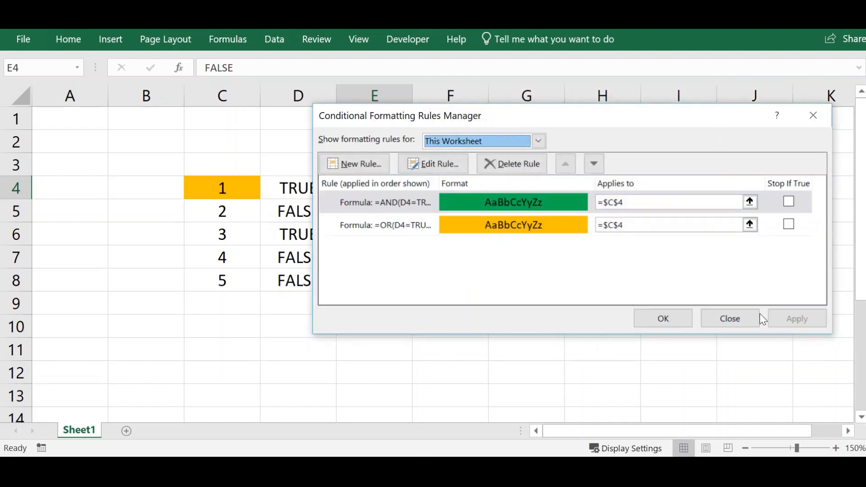
pyautogui.click(685, 319)
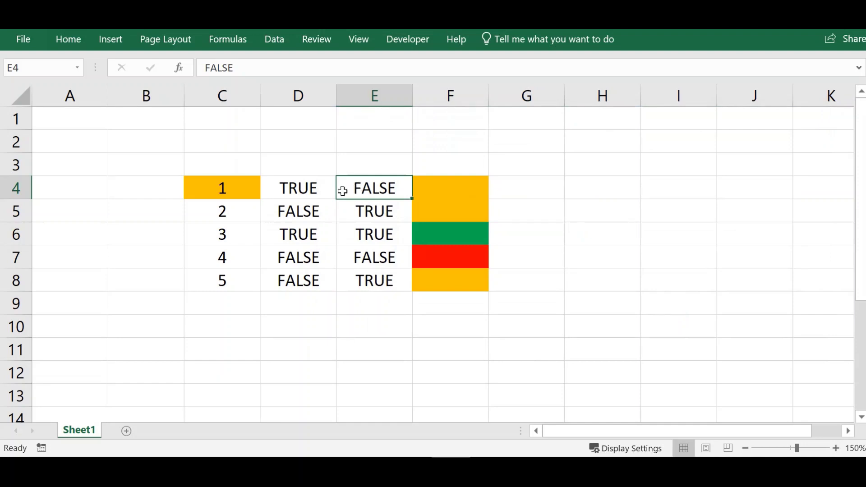
# Set cell E4 to True to test the AND-based green rule on C4
pyautogui.click(320, 191)
pyautogui.click(363, 189)
pyautogui.write('T')
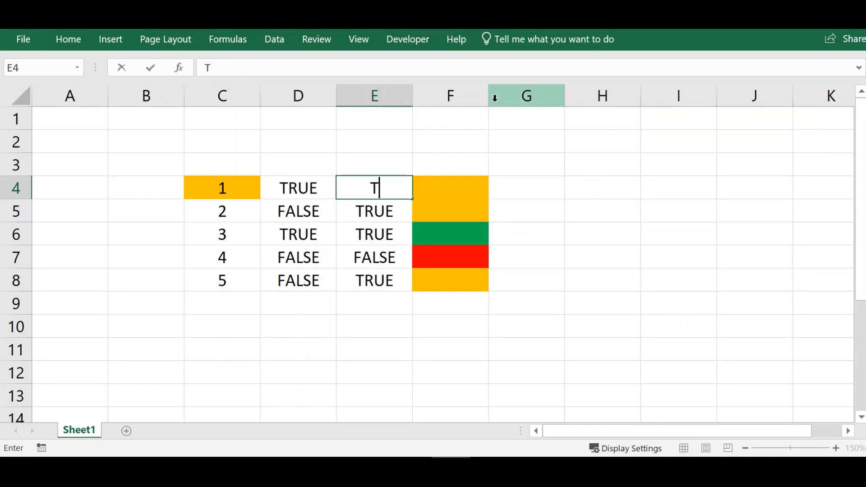
pyautogui.write('rue')
pyautogui.press('Return')
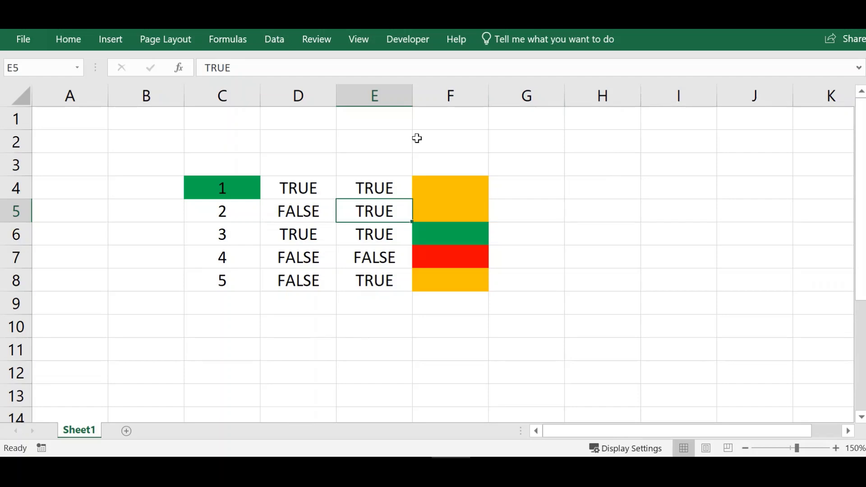
# Set cell E4 back to False to test C4's formatting with only one true value
pyautogui.click(381, 187)
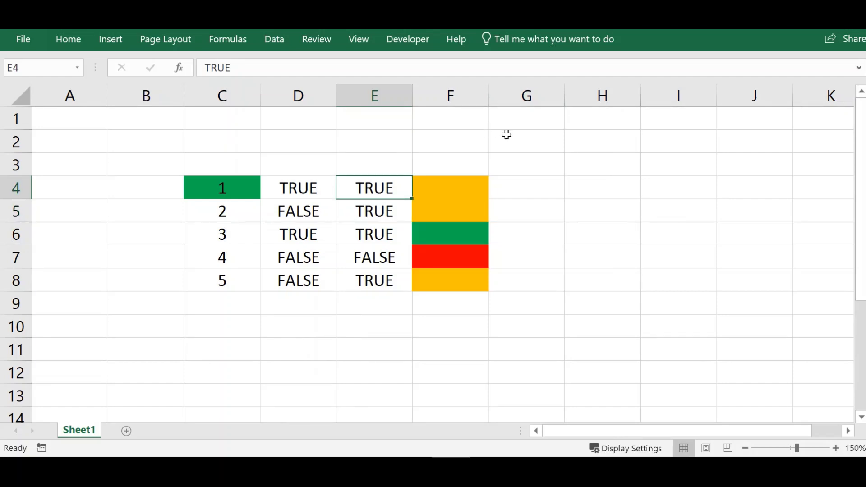
pyautogui.write('Fla')
pyautogui.press('BackSpace')
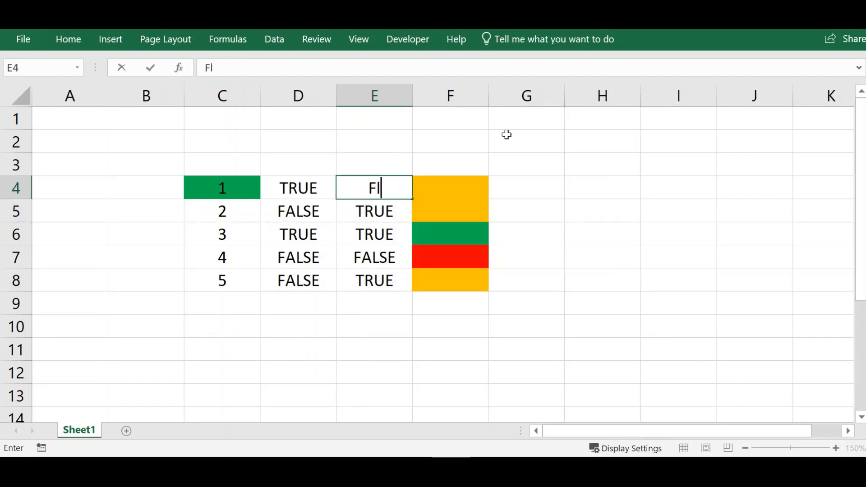
pyautogui.write('ase')
pyautogui.press('Return')
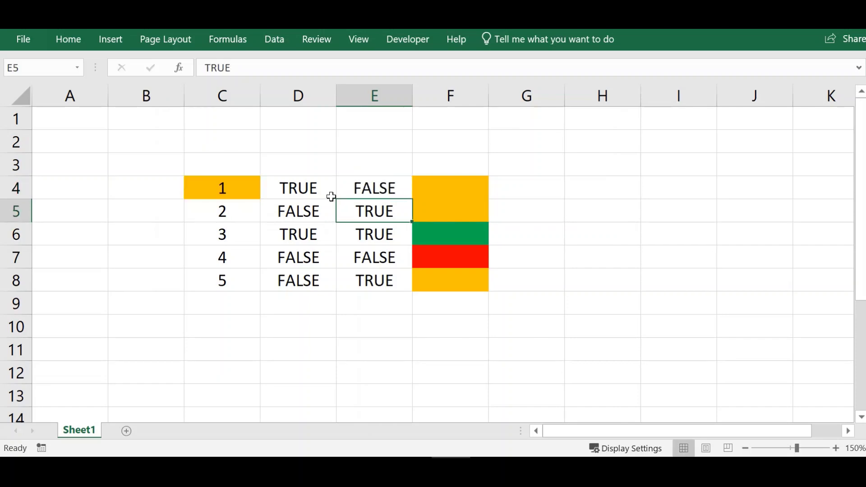
# Create a new formula-based conditional formatting rule for C4 with the formula =OR(D4=False,E4=False)
pyautogui.click(251, 182)
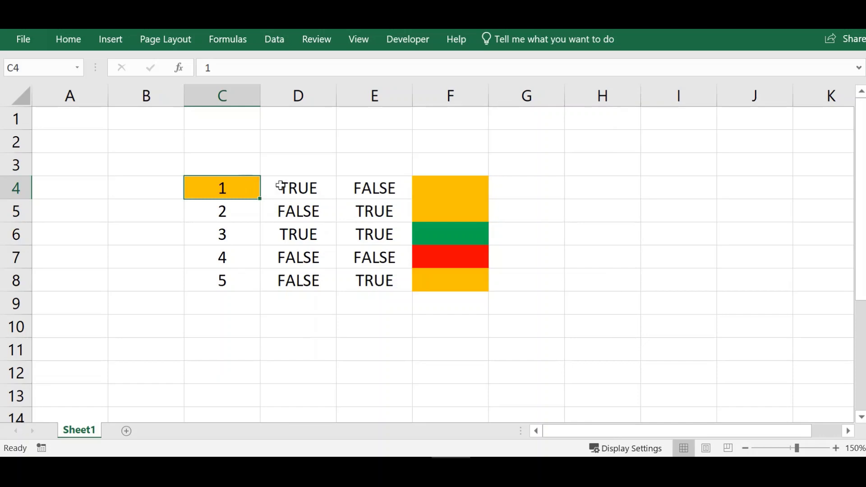
pyautogui.click(293, 189)
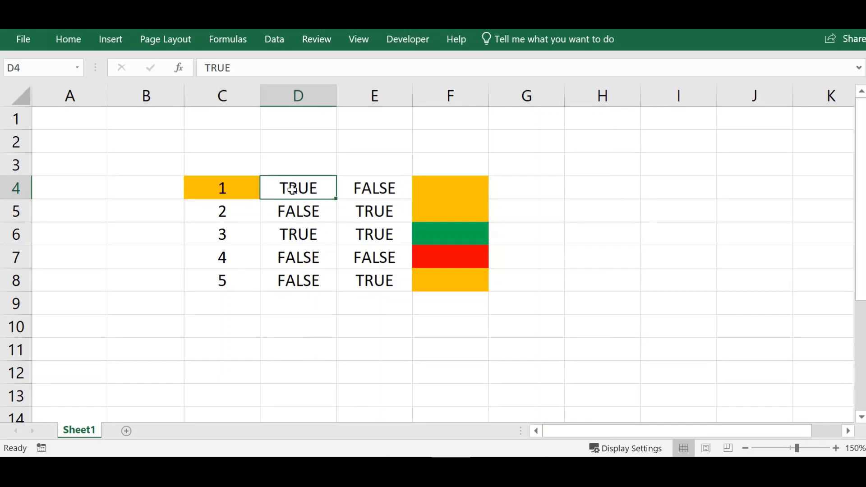
pyautogui.click(251, 188)
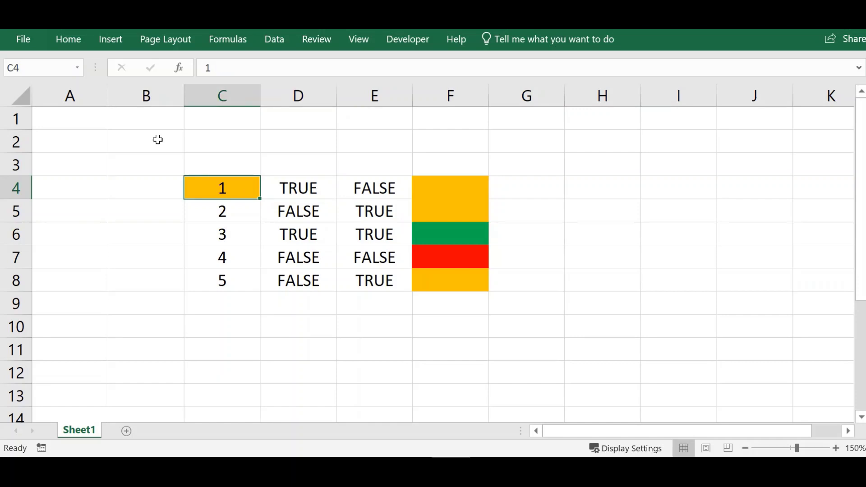
pyautogui.click(74, 46)
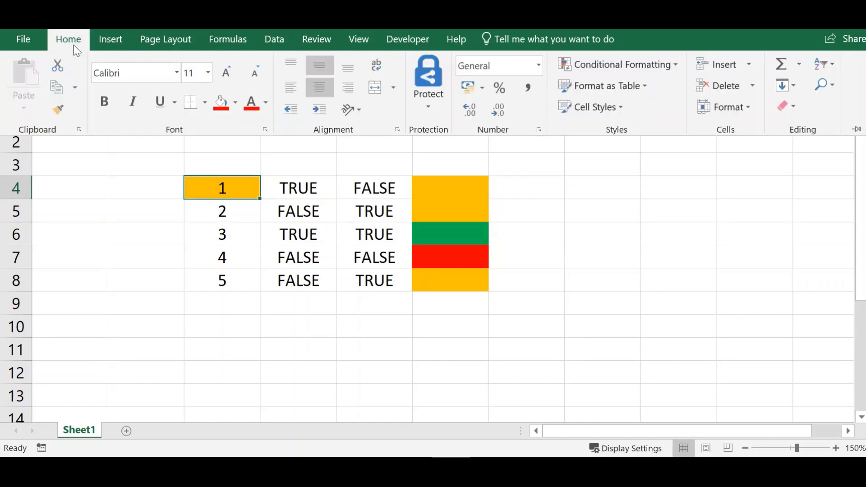
pyautogui.click(634, 73)
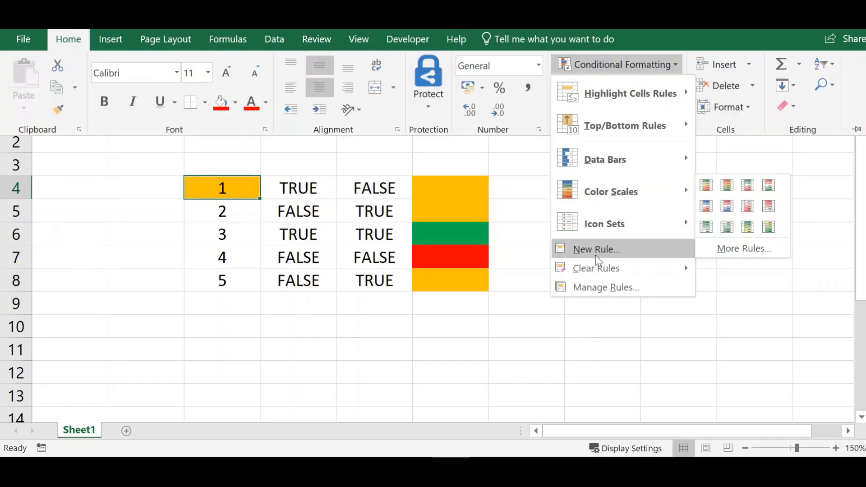
pyautogui.click(586, 287)
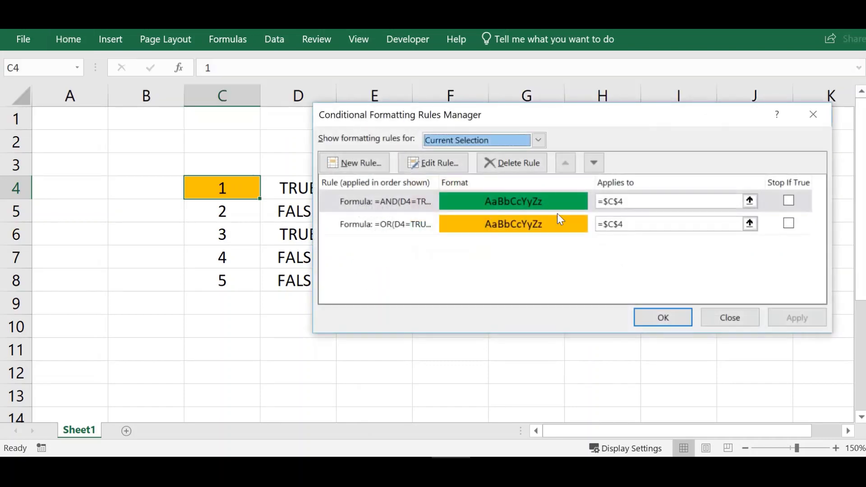
pyautogui.click(374, 166)
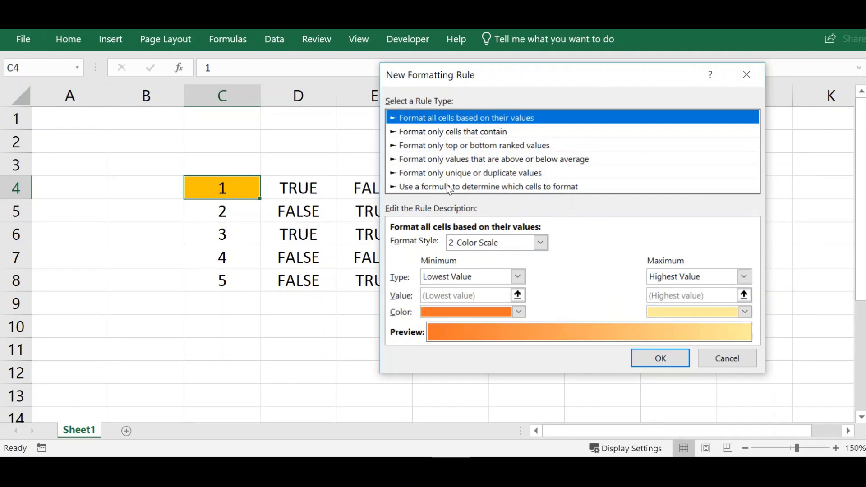
pyautogui.click(446, 185)
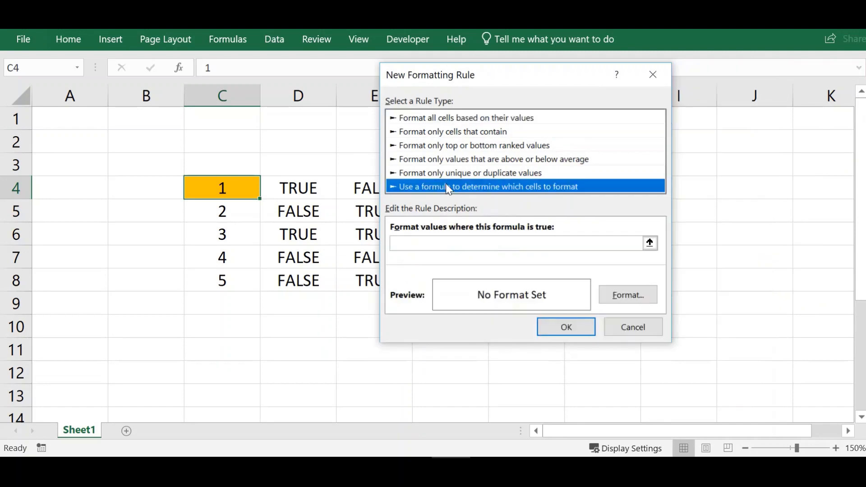
pyautogui.click(447, 243)
pyautogui.write('=')
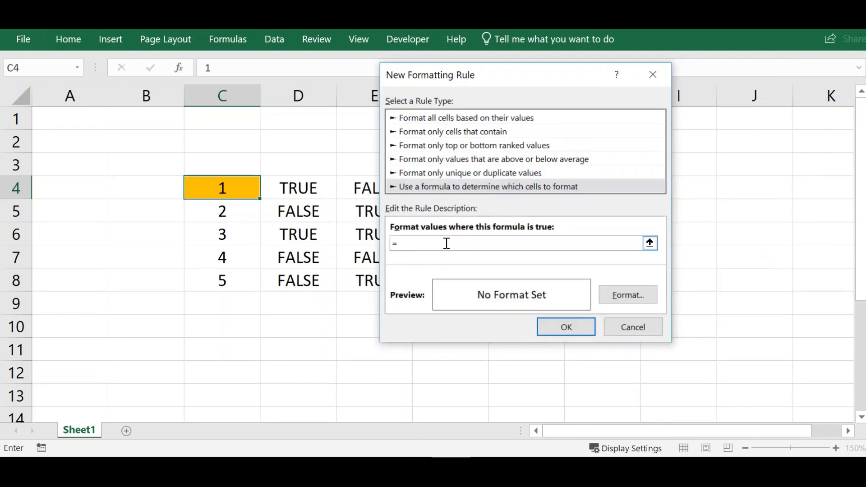
pyautogui.write('OR(D4=False,E4=False)')
# Give the new rule a red fill, save it and apply it to C4
pyautogui.click(620, 294)
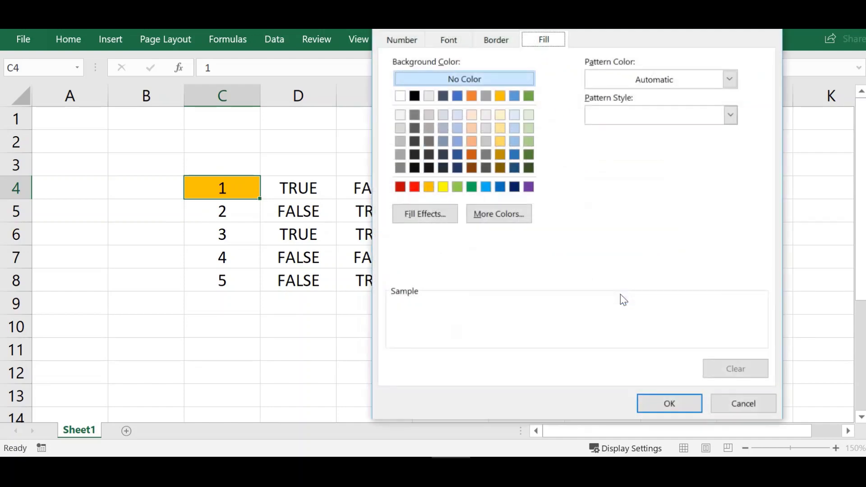
pyautogui.click(414, 186)
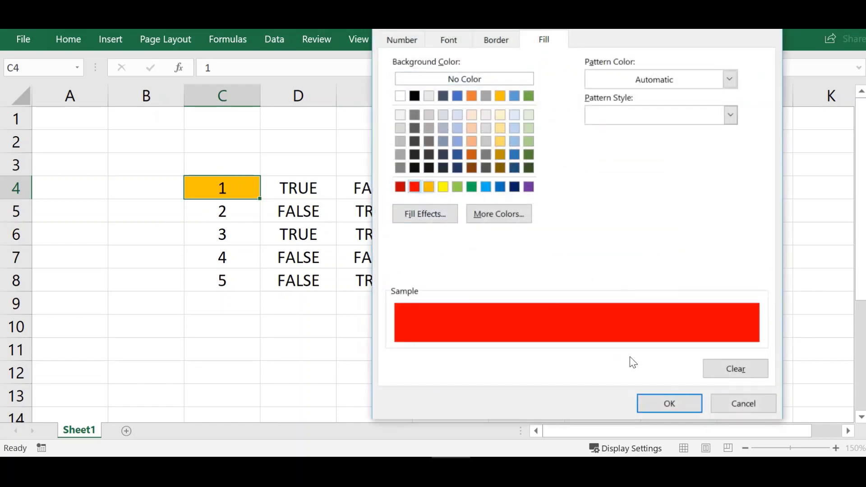
pyautogui.click(689, 411)
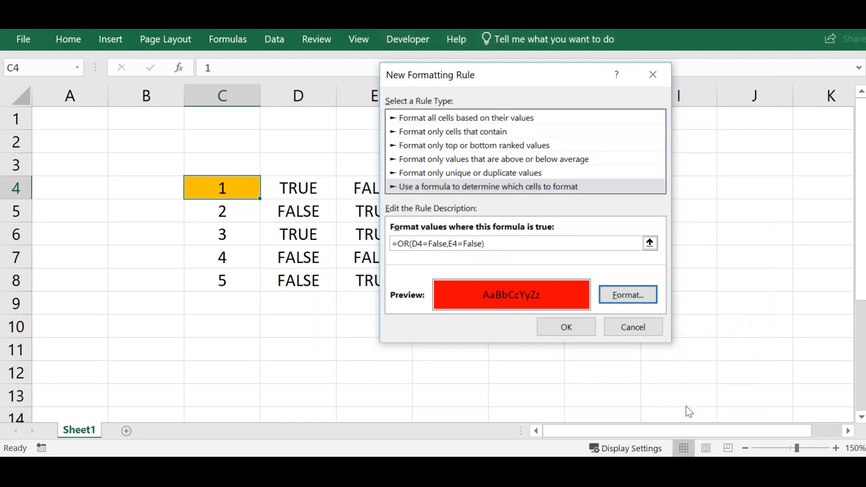
pyautogui.click(584, 330)
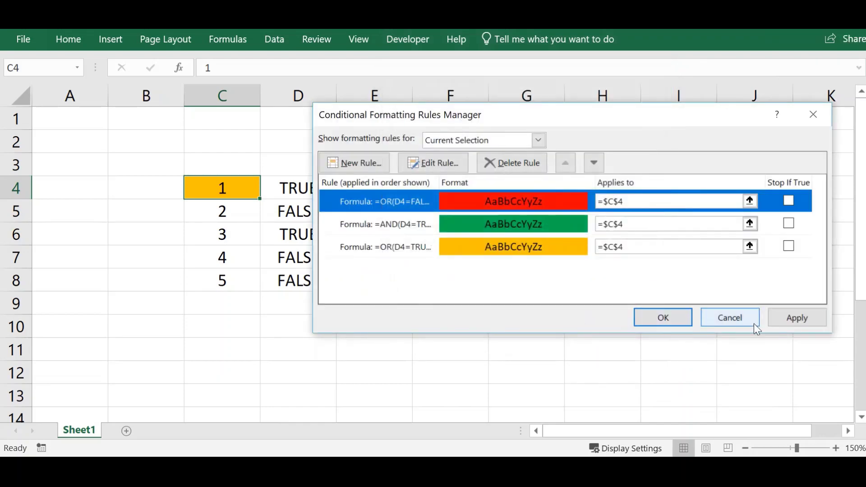
pyautogui.click(785, 318)
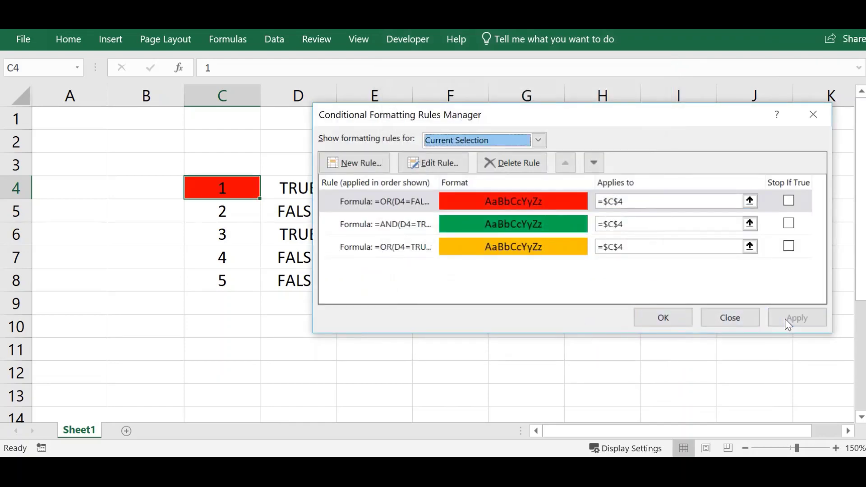
# Change the red rule's formula to =AND(D4=FALSE,E4=FALSE), apply it and close the rules manager
pyautogui.doubleClick(474, 205)
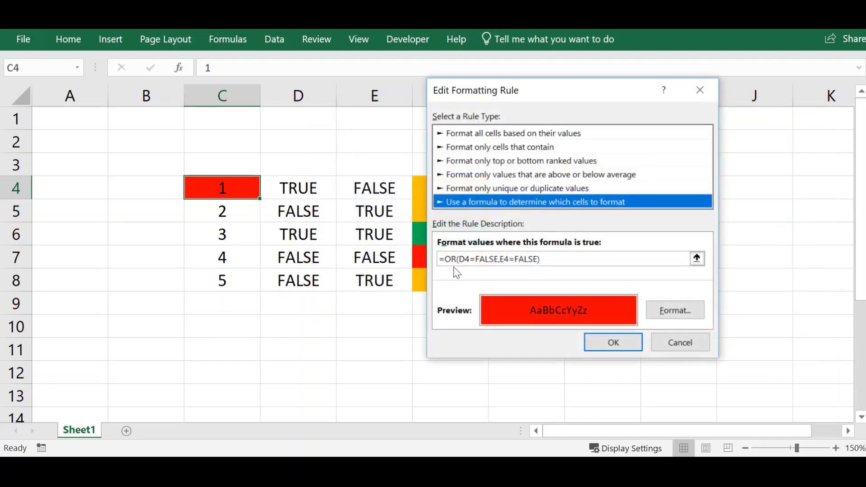
pyautogui.click(453, 259)
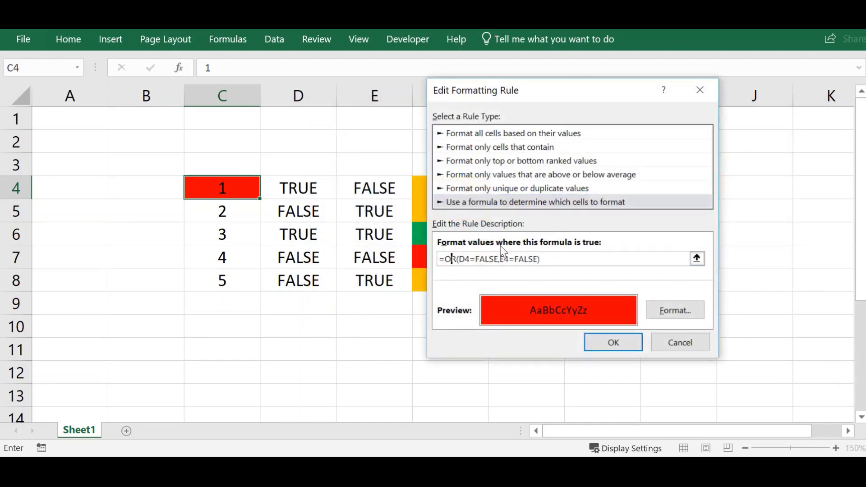
pyautogui.press('Delete')
pyautogui.press('BackSpace')
pyautogui.write('A')
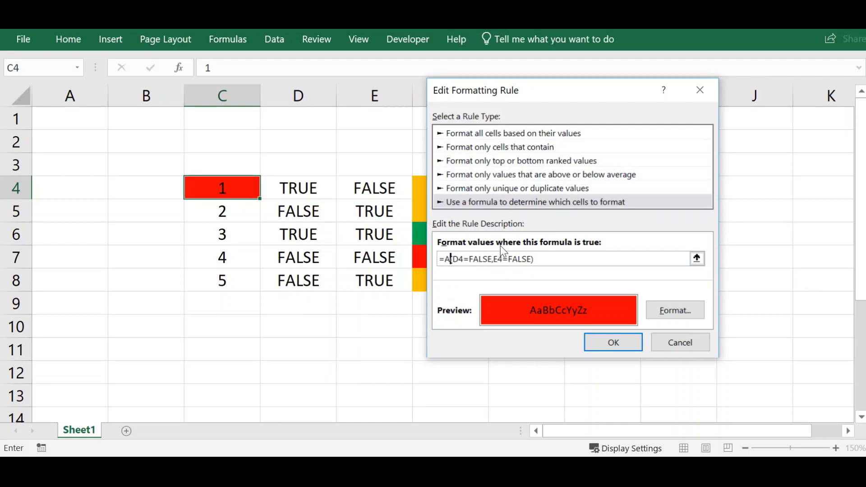
pyautogui.write('ND')
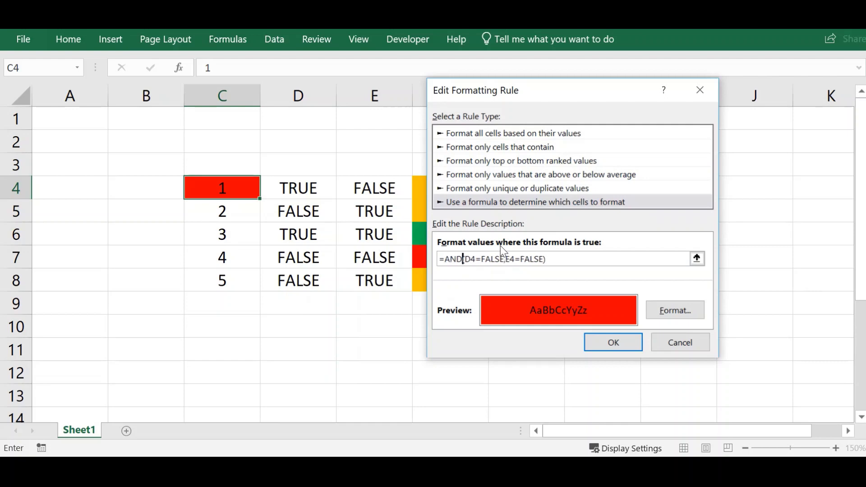
pyautogui.click(600, 339)
pyautogui.click(782, 318)
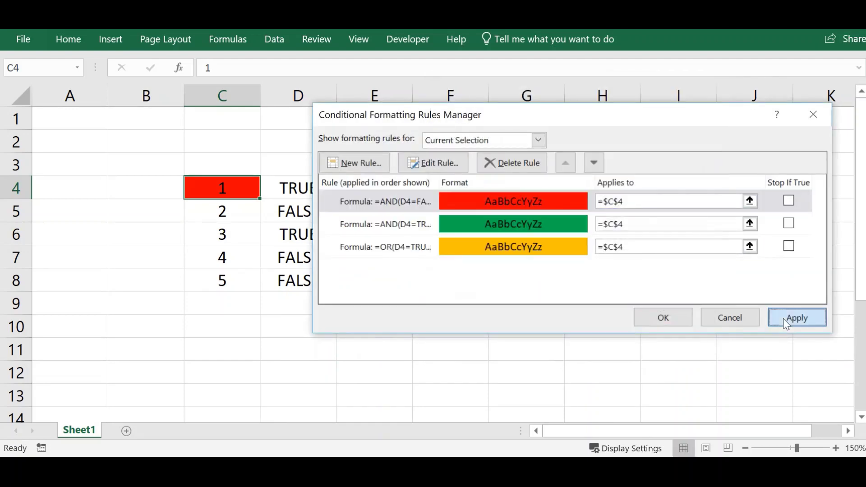
pyautogui.click(668, 318)
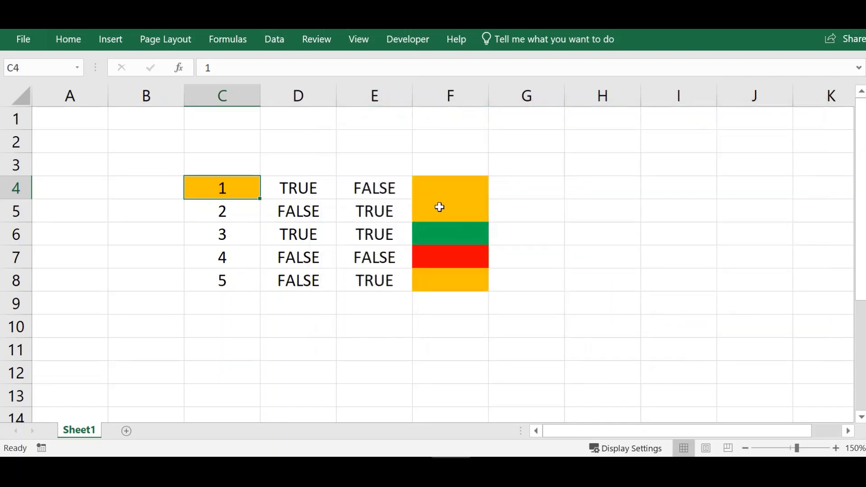
# Set cell D4 to False to test the red rule on C4
pyautogui.click(325, 187)
pyautogui.press('F2')
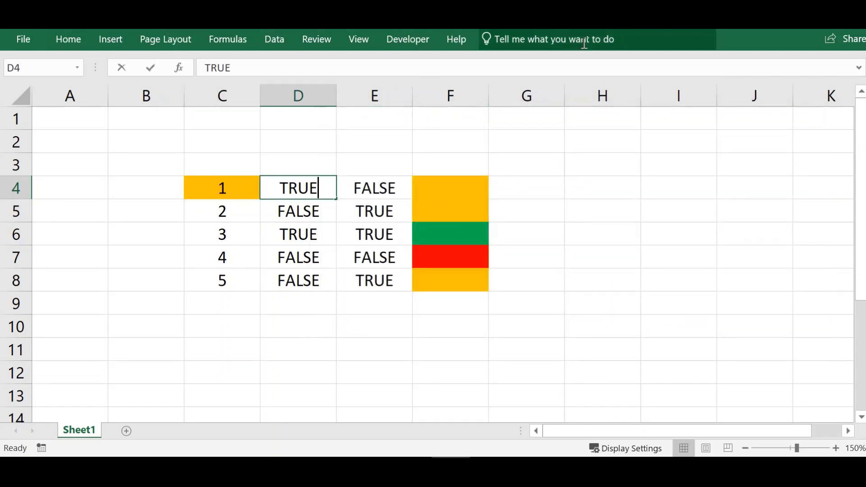
pyautogui.press('BackSpace')
pyautogui.press('BackSpace')
pyautogui.press('BackSpace')
pyautogui.press('BackSpace')
pyautogui.write('False')
pyautogui.press('Return')
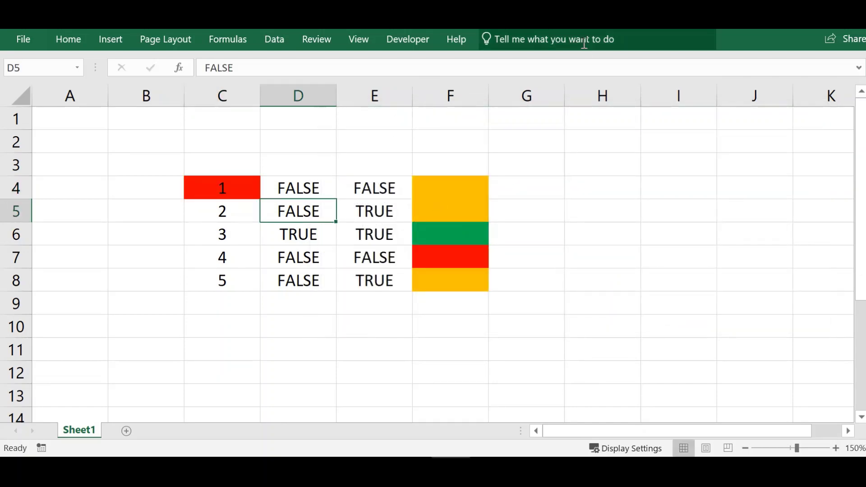
# Set cell D4 to True to test the orange rule on C4
pyautogui.press('Up')
pyautogui.press('Right')
pyautogui.press('Left')
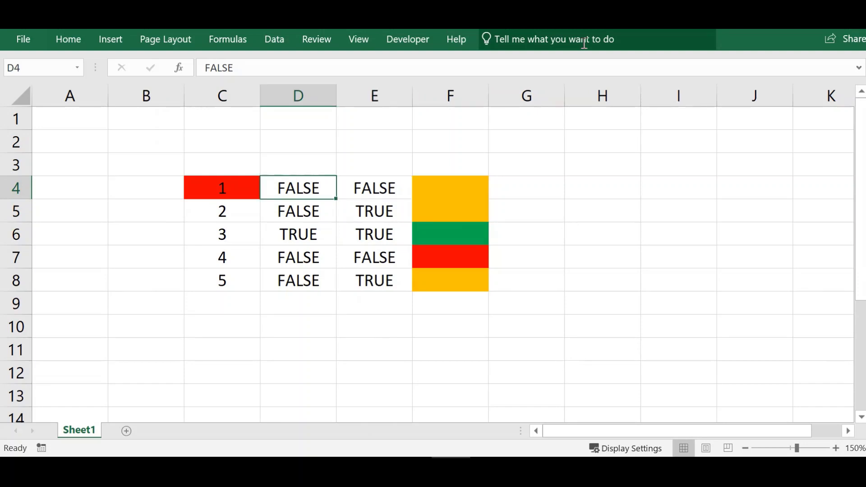
pyautogui.write('Tue')
pyautogui.press('BackSpace')
pyautogui.press('BackSpace')
pyautogui.write('r')
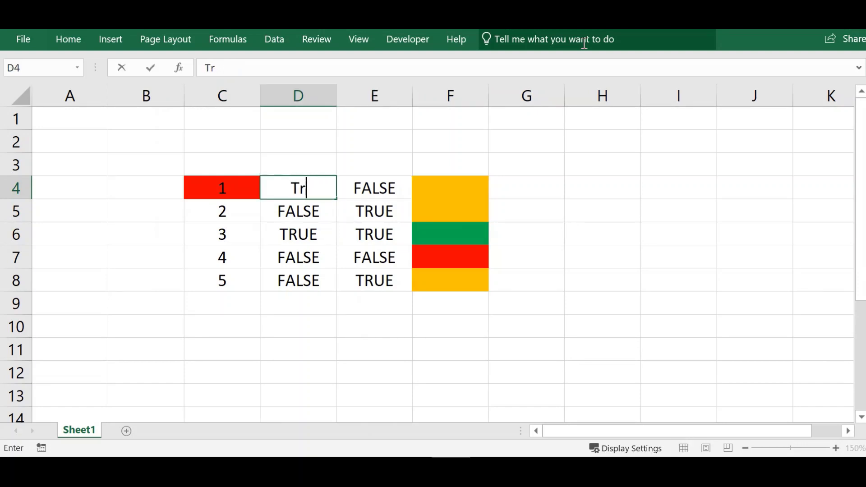
pyautogui.write('ue')
pyautogui.press('Up')
# Replace the value in cell E4 with true to test the green rule on C4
pyautogui.press('Right')
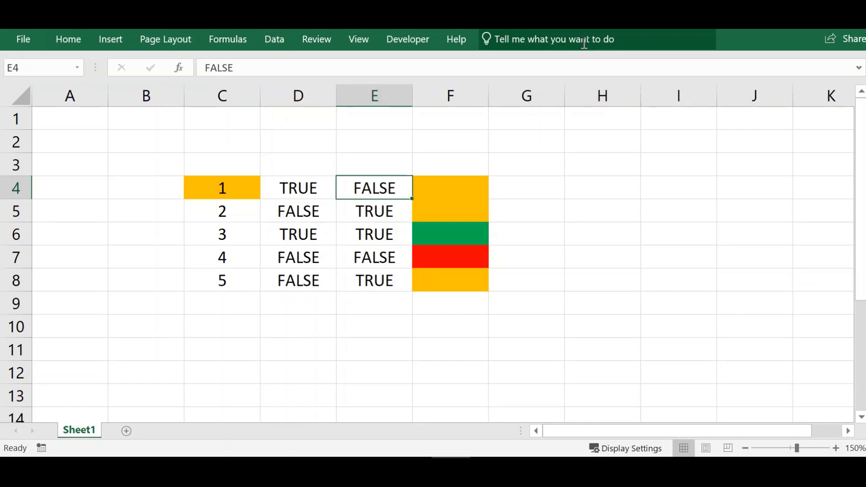
pyautogui.press('F2')
pyautogui.press('BackSpace')
pyautogui.press('BackSpace')
pyautogui.press('BackSpace')
pyautogui.press('BackSpace')
pyautogui.press('BackSpace')
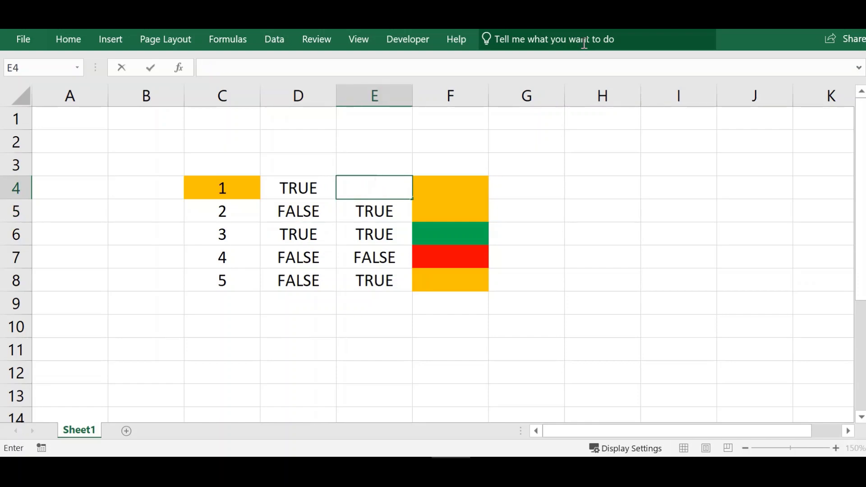
pyautogui.write('true')
pyautogui.press('Return')
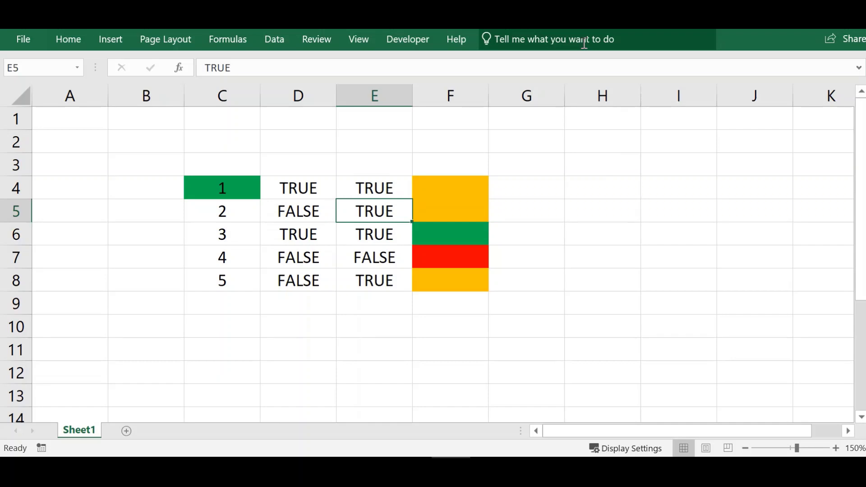
# Replace the value in cell E4 with False to recheck the orange rule on C4
pyautogui.click(369, 183)
pyautogui.click(297, 187)
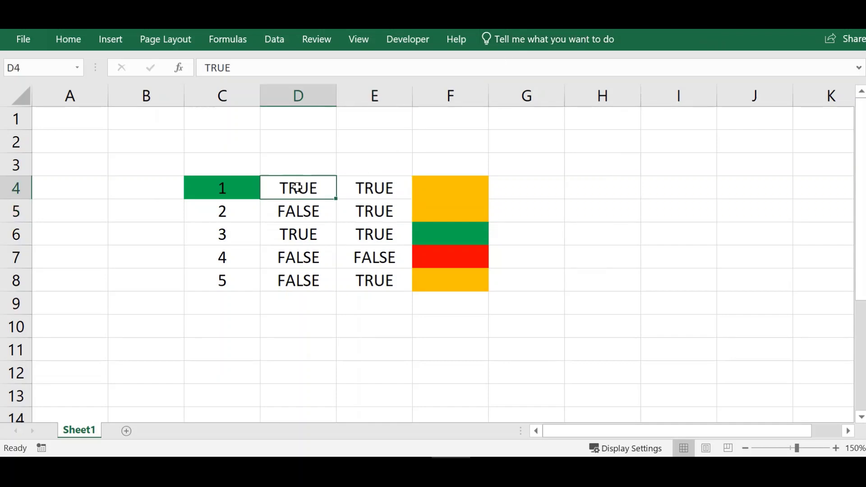
pyautogui.click(366, 185)
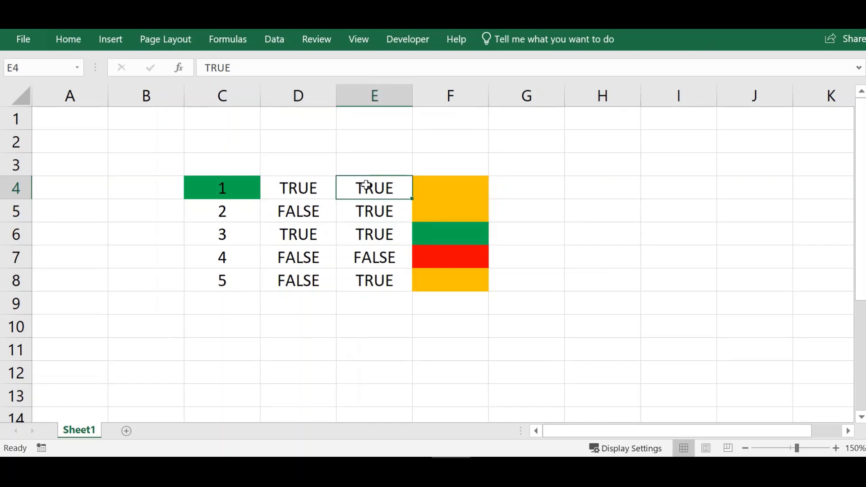
pyautogui.doubleClick(367, 185)
pyautogui.write('Fal')
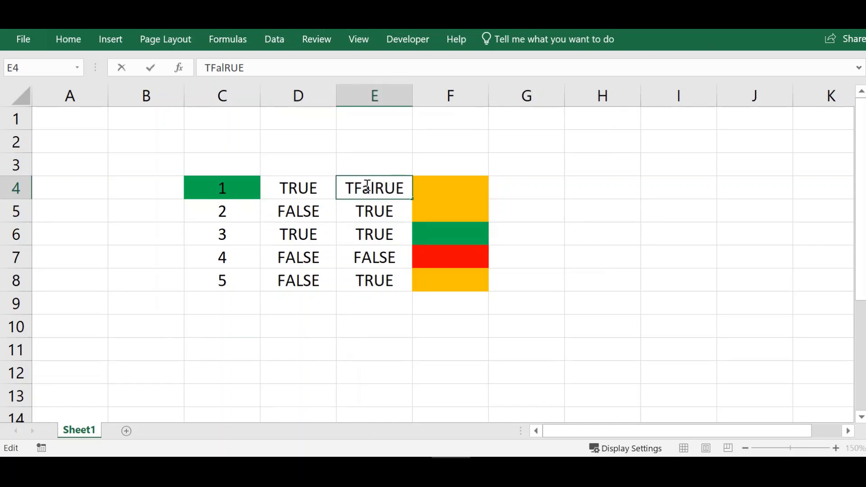
pyautogui.press('BackSpace')
pyautogui.press('BackSpace')
pyautogui.press('BackSpace')
pyautogui.press('BackSpace')
pyautogui.press('Delete')
pyautogui.press('Delete')
pyautogui.press('Delete')
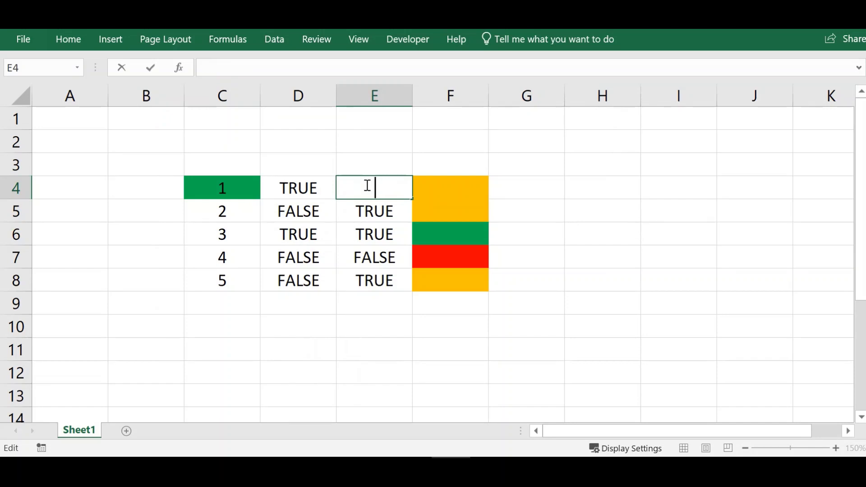
pyautogui.write('False')
pyautogui.press('Return')
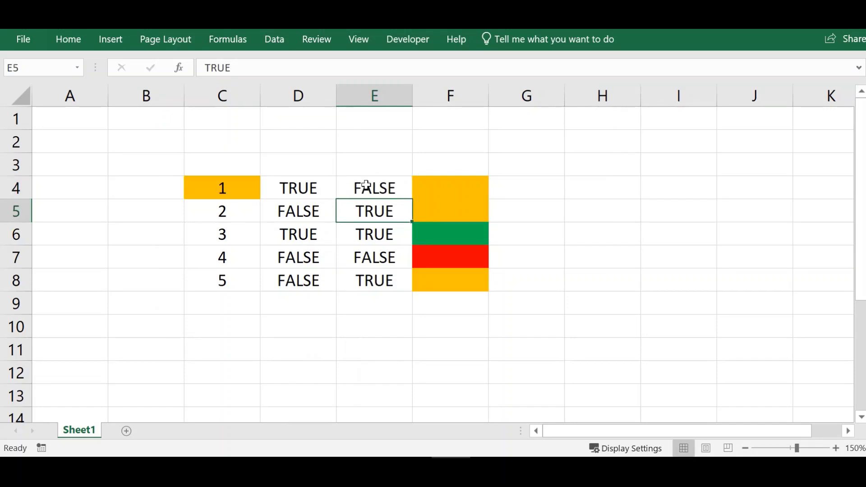
# Set cell D4 to False to recheck the red rule on C4
pyautogui.press('Up')
pyautogui.press('Left')
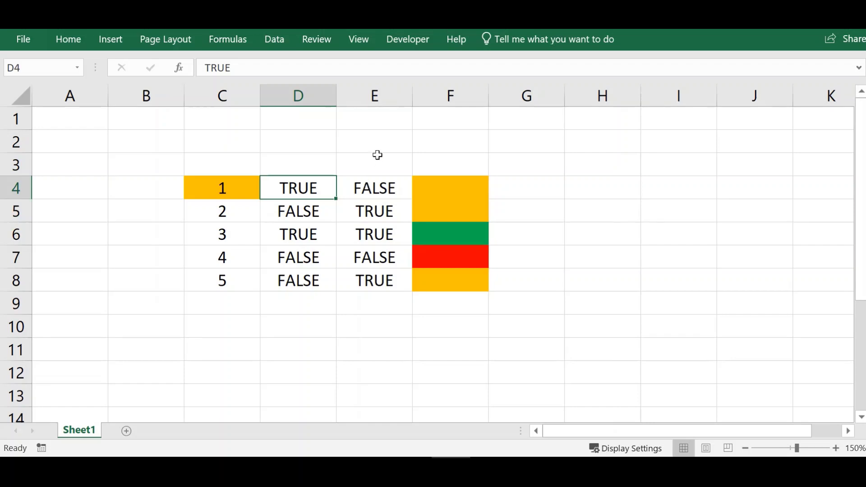
pyautogui.write('F')
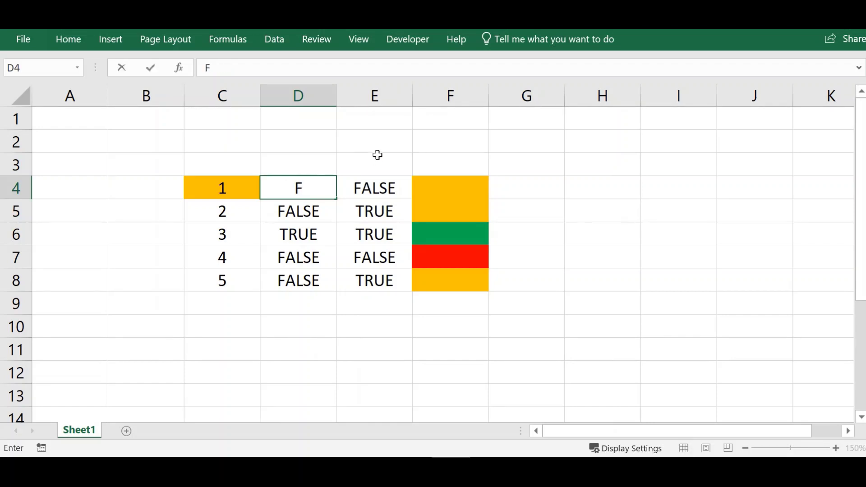
pyautogui.write('alse')
pyautogui.press('Return')
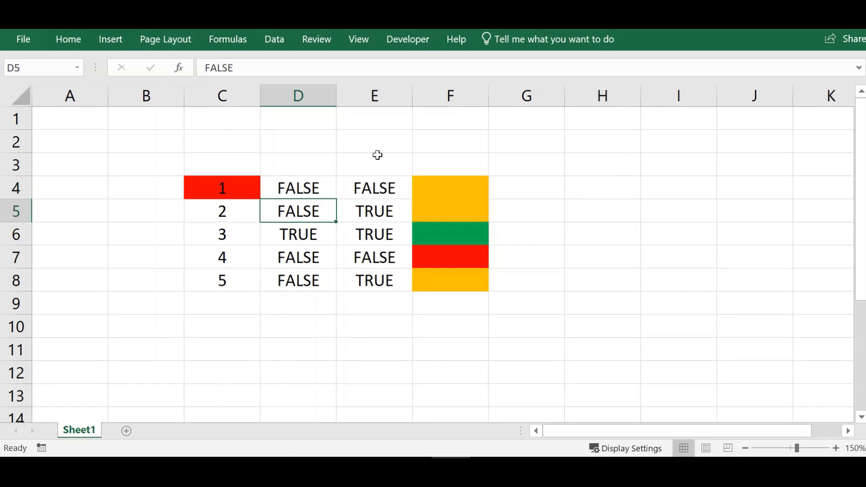